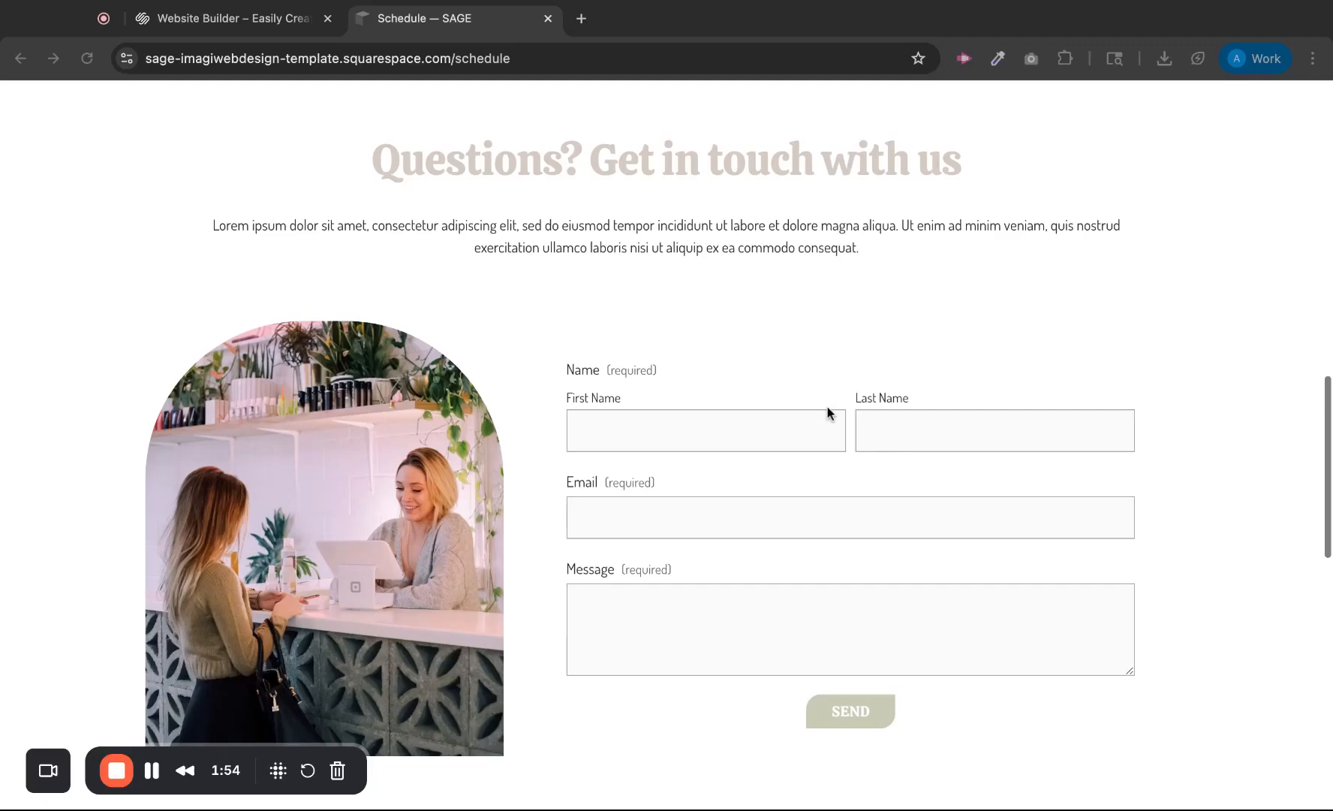
# Step: Put the Schedule page into editing mode and open the settings of the contact form block beside the arched photo
pyautogui.scroll(-3, 827, 410)
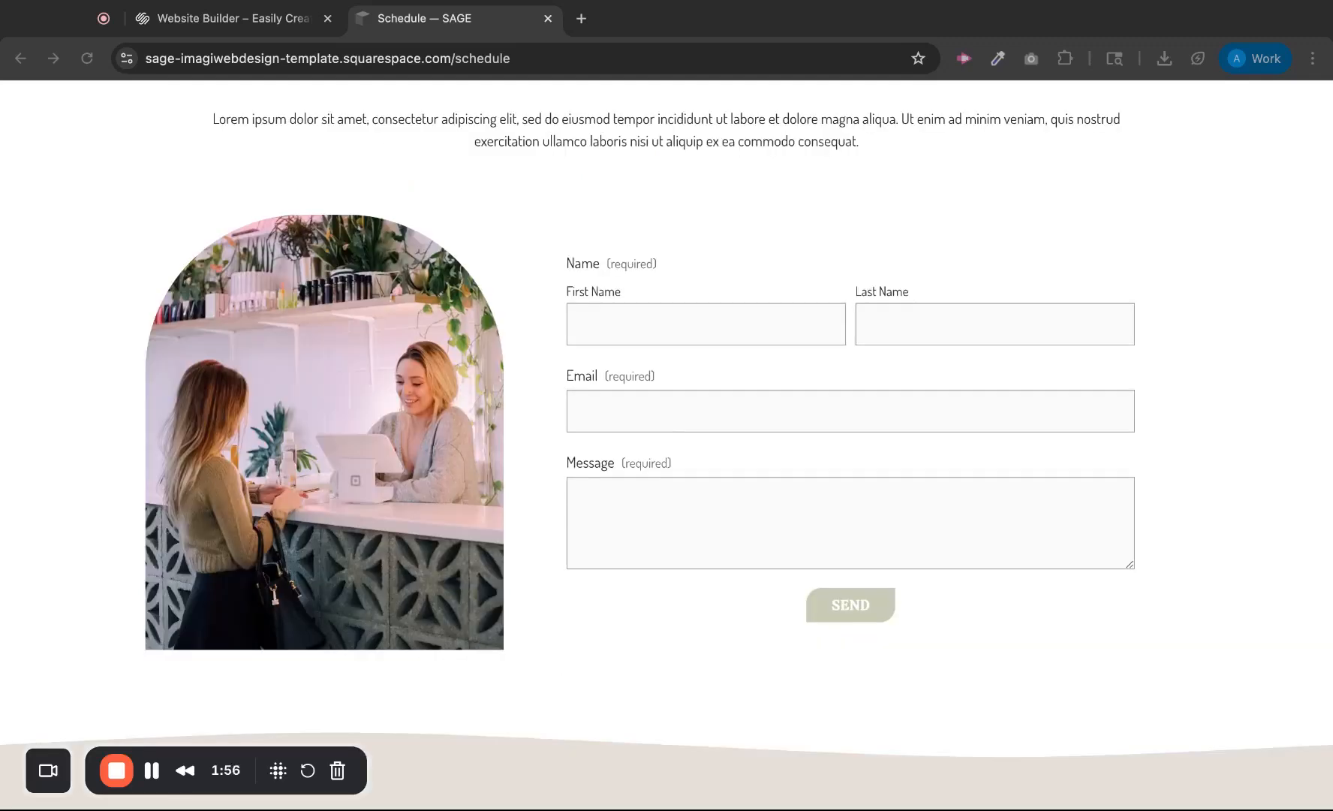
pyautogui.scroll(-2, 666, 433)
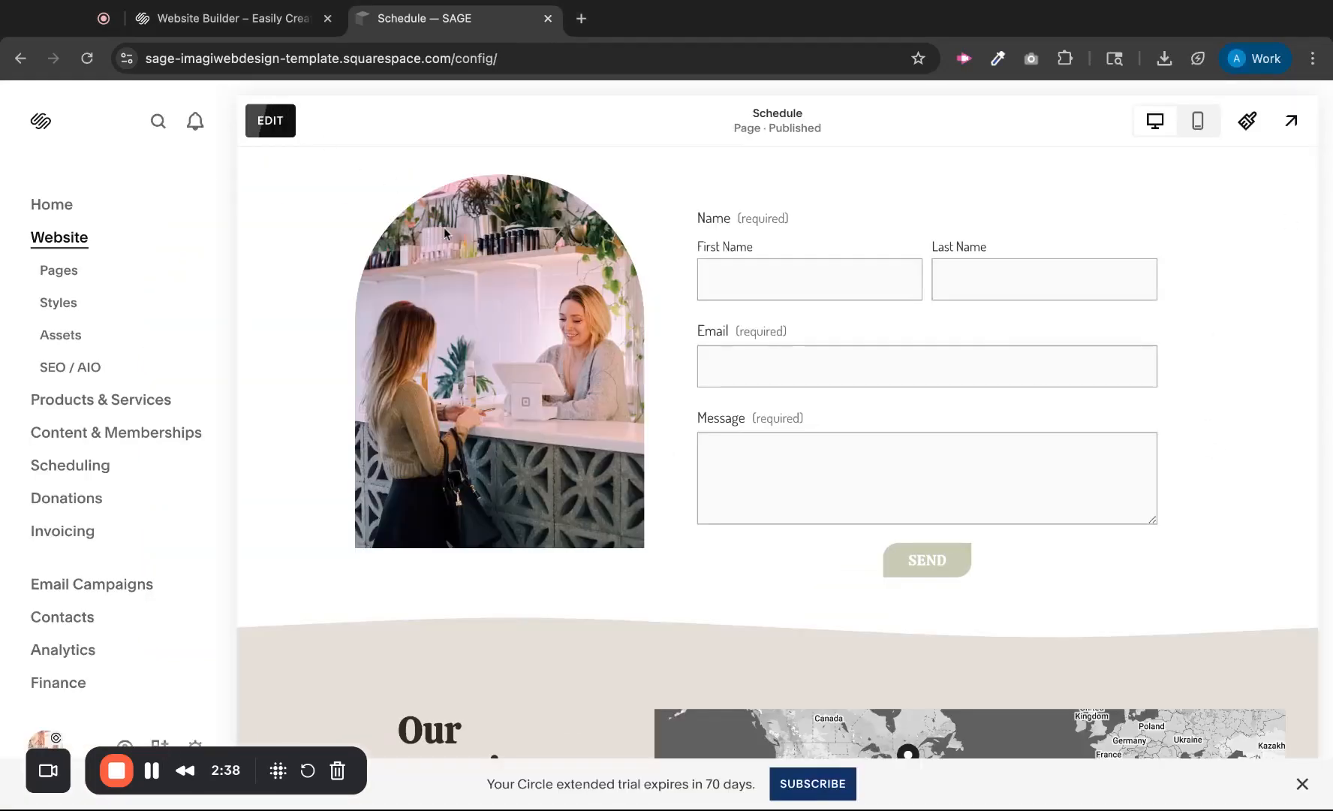
pyautogui.scroll(2, 443, 226)
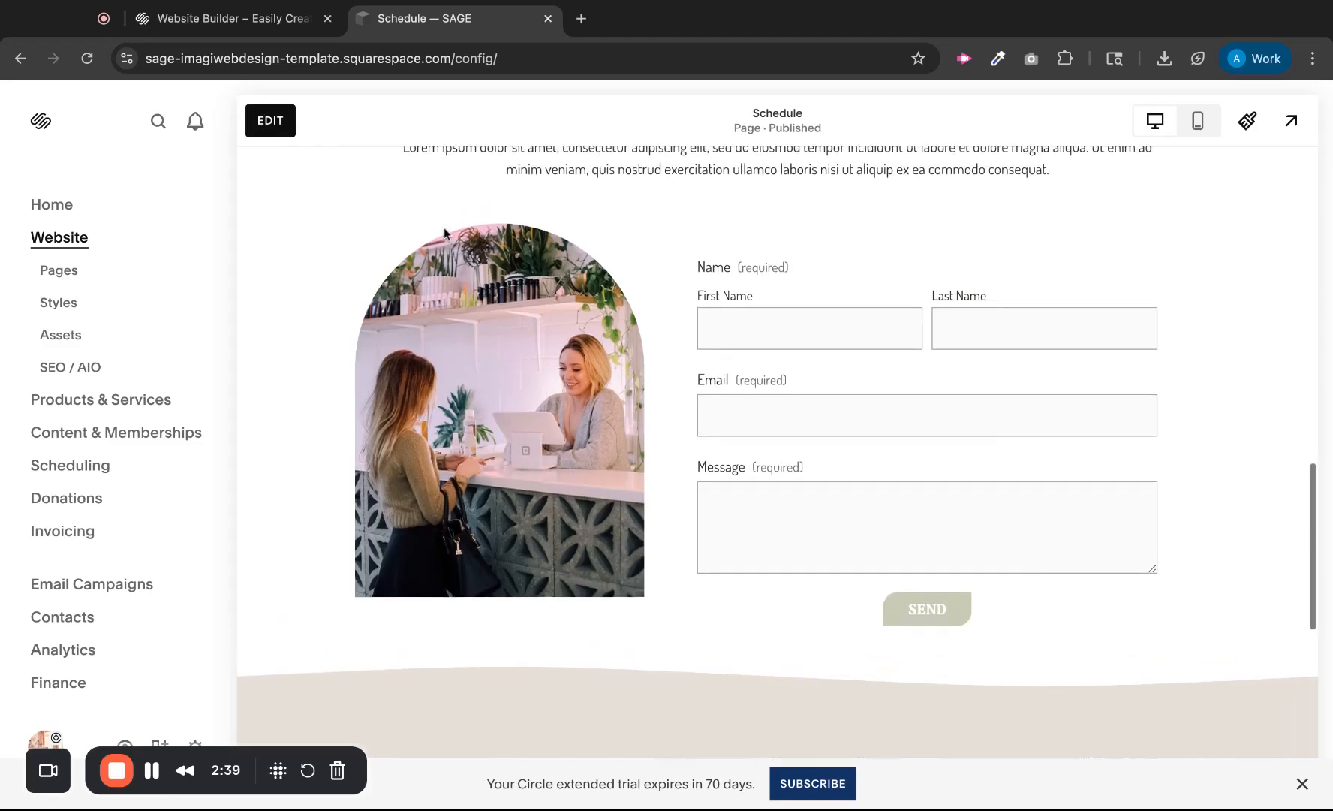
pyautogui.scroll(-1, 444, 228)
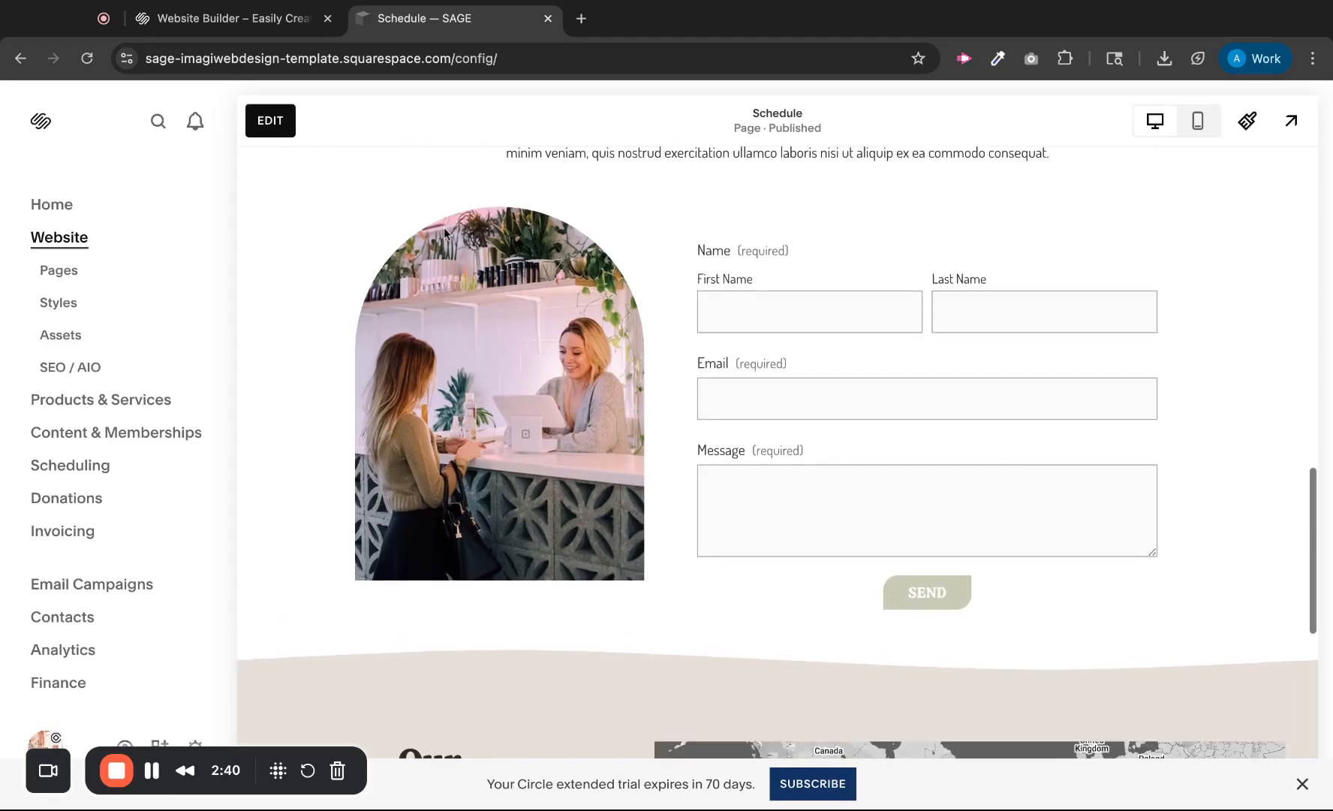
pyautogui.click(274, 128)
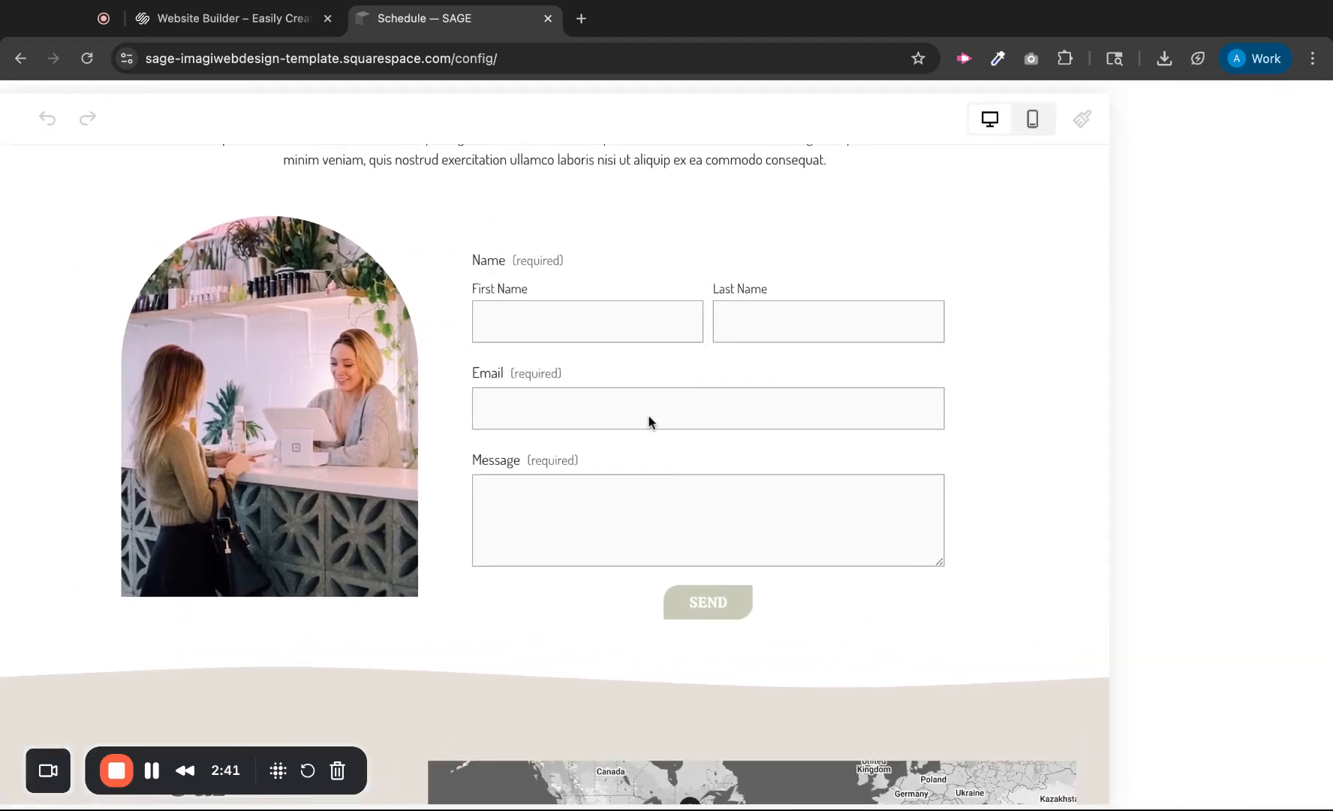
pyautogui.scroll(-3, 761, 468)
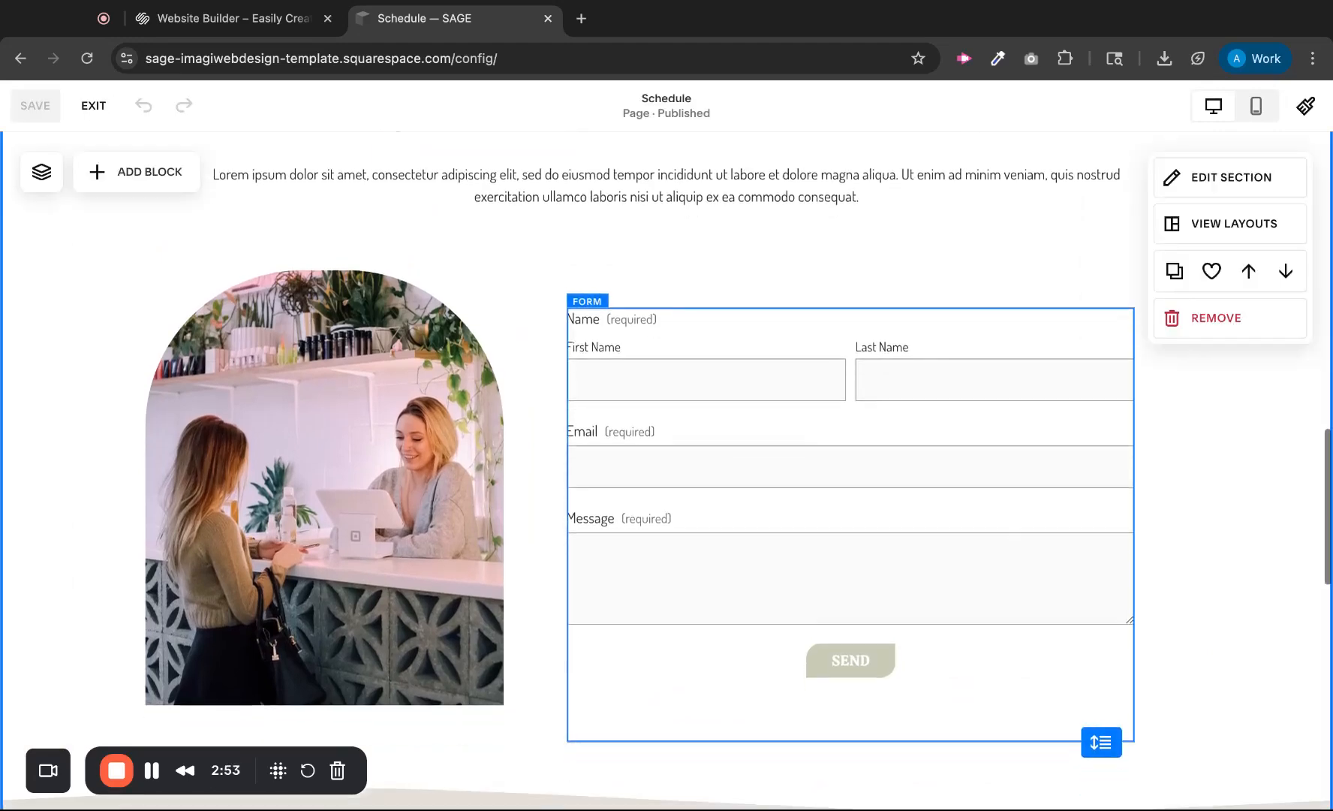
pyautogui.click(762, 467)
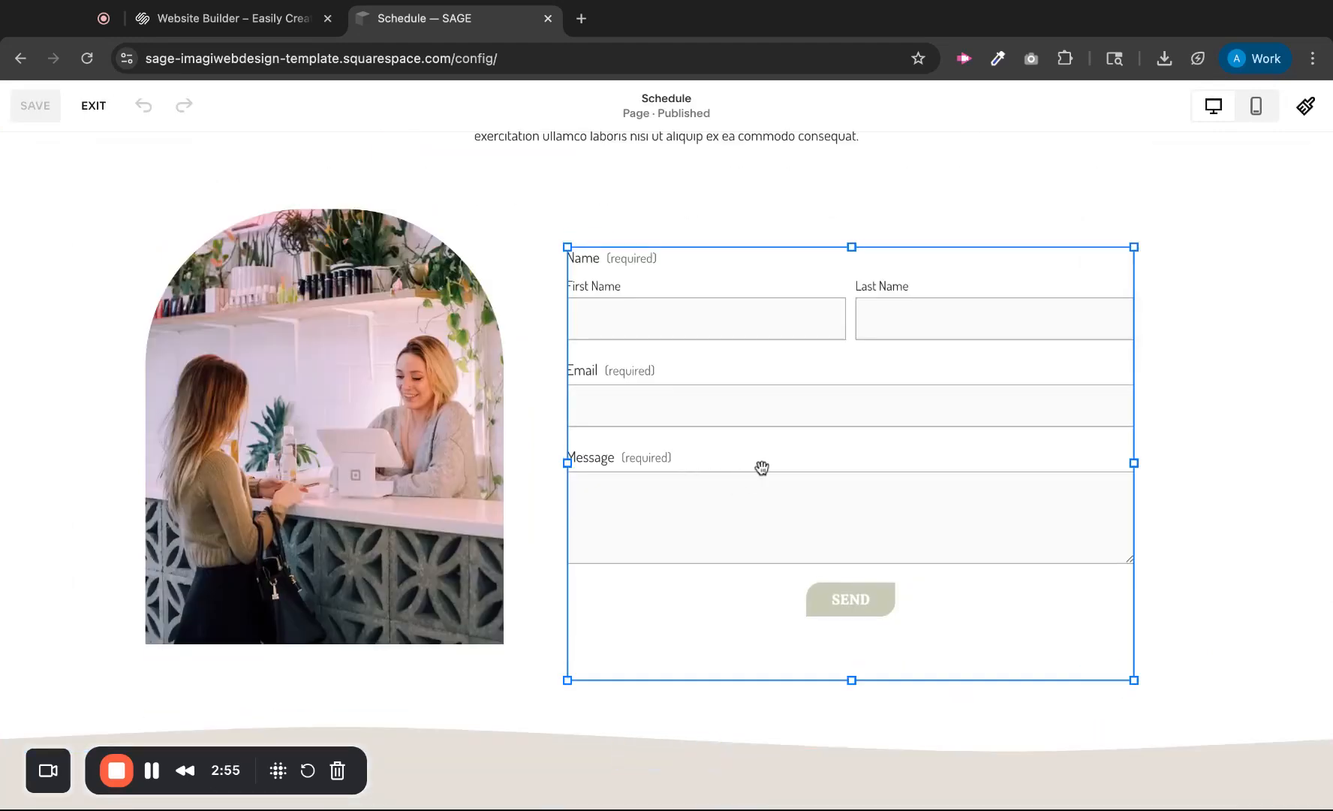
pyautogui.click(762, 468)
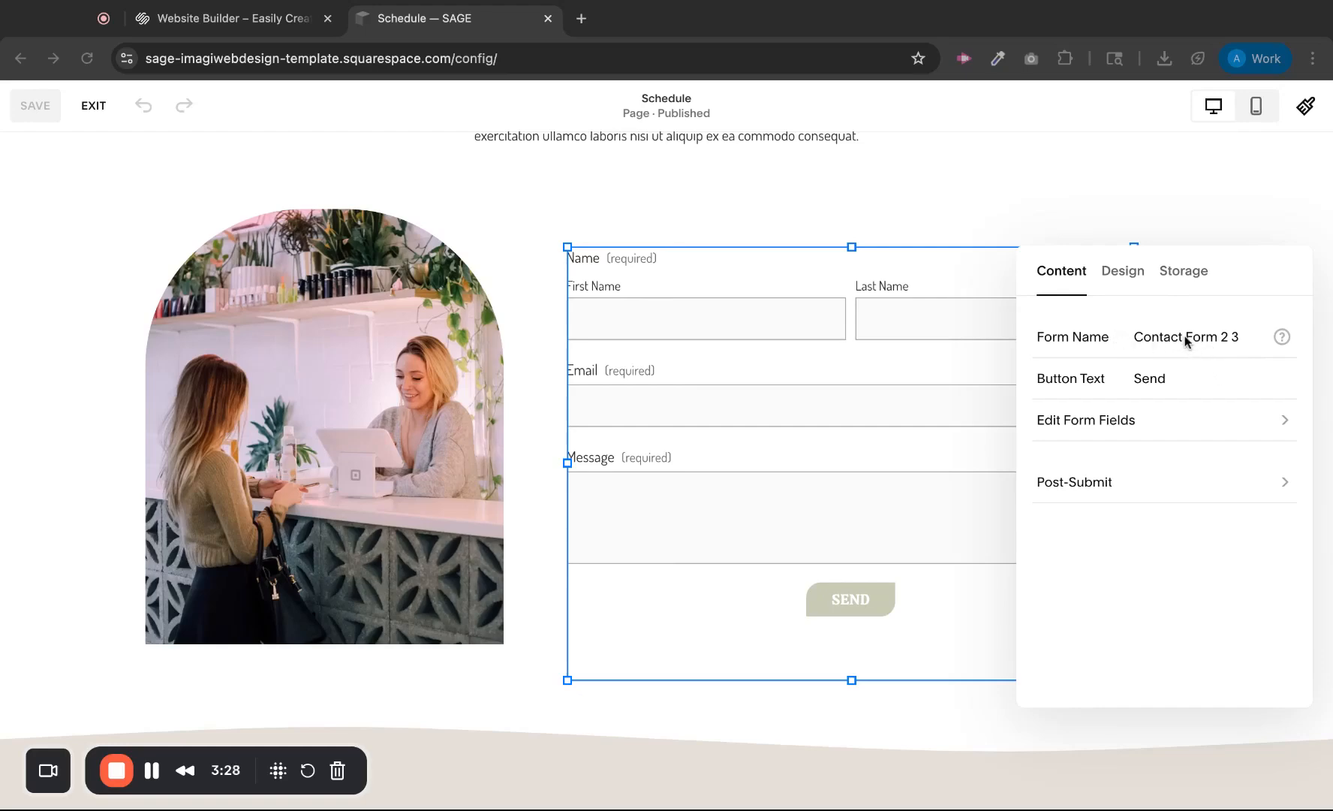
# Step: Rename the form as Contact Form by removing the numbers at the end of its name
pyautogui.click(1220, 337)
pyautogui.press('BackSpace')
pyautogui.press('BackSpace')
pyautogui.press('BackSpace')
pyautogui.press('BackSpace')
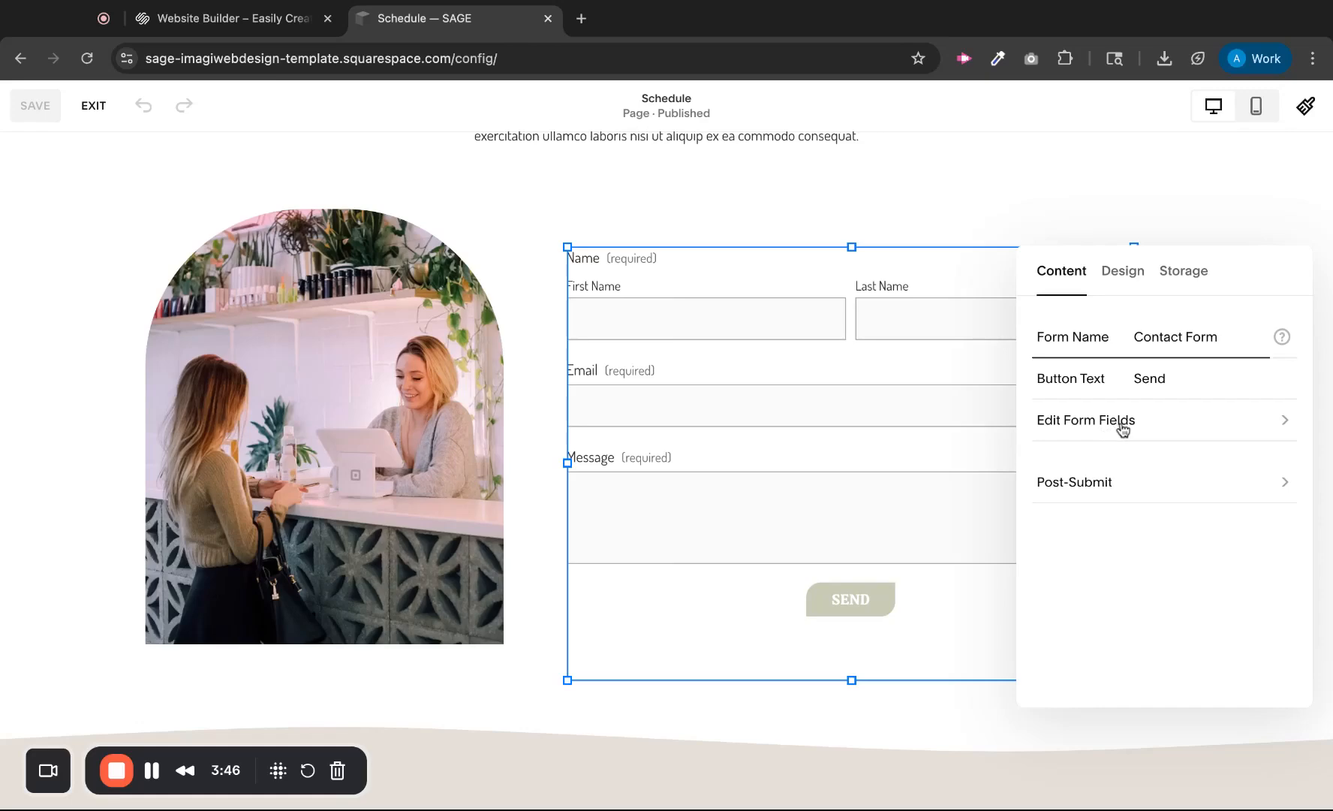
# Step: Look through the available field types and add a Phone field to the contact form
pyautogui.click(1118, 425)
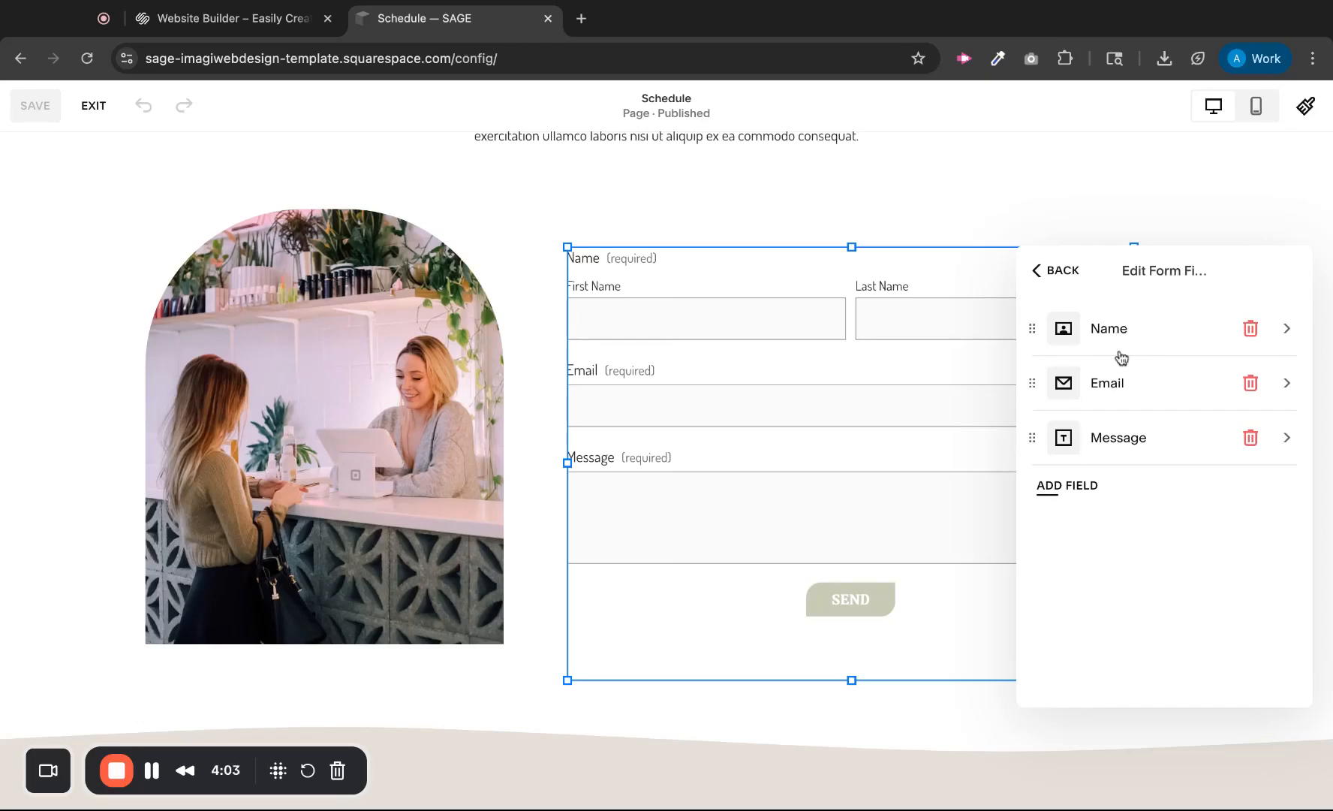
pyautogui.click(1066, 485)
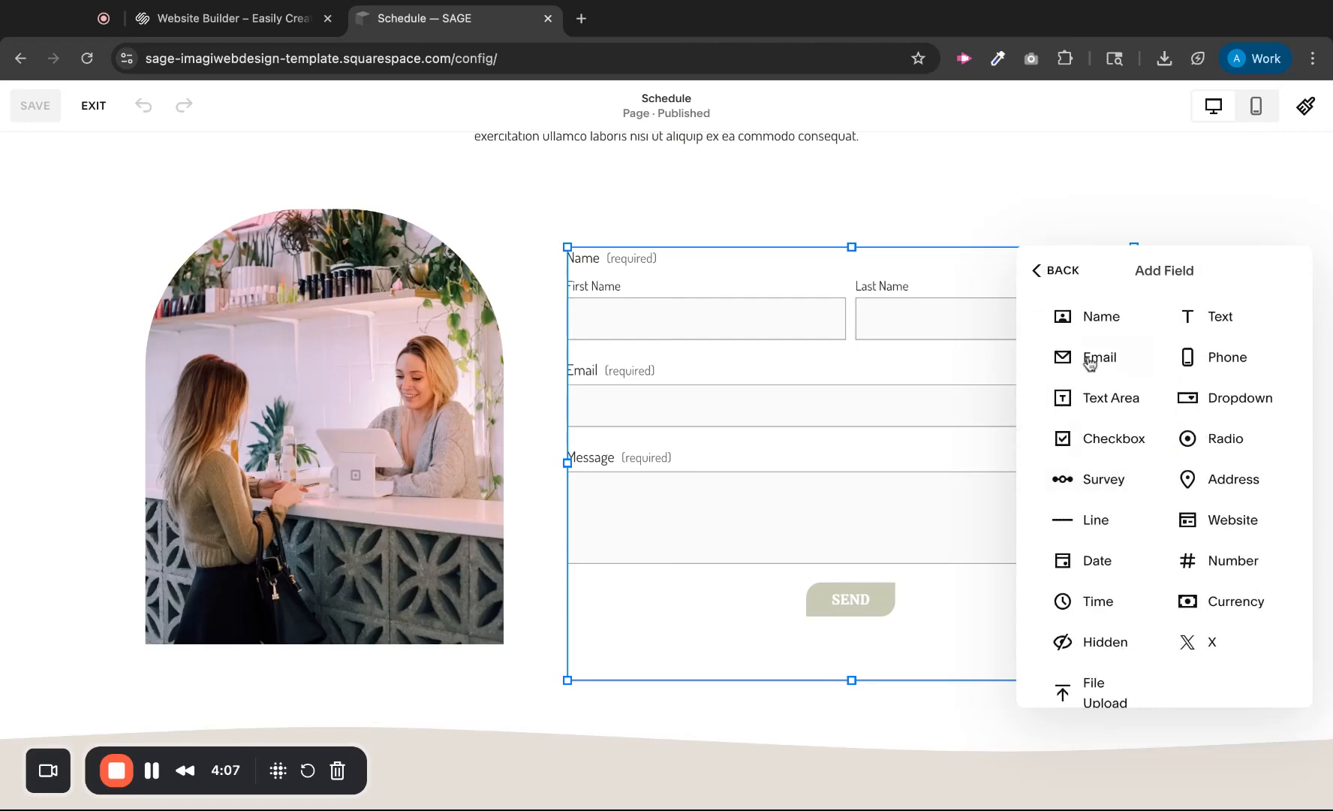
pyautogui.scroll(-1, 1121, 655)
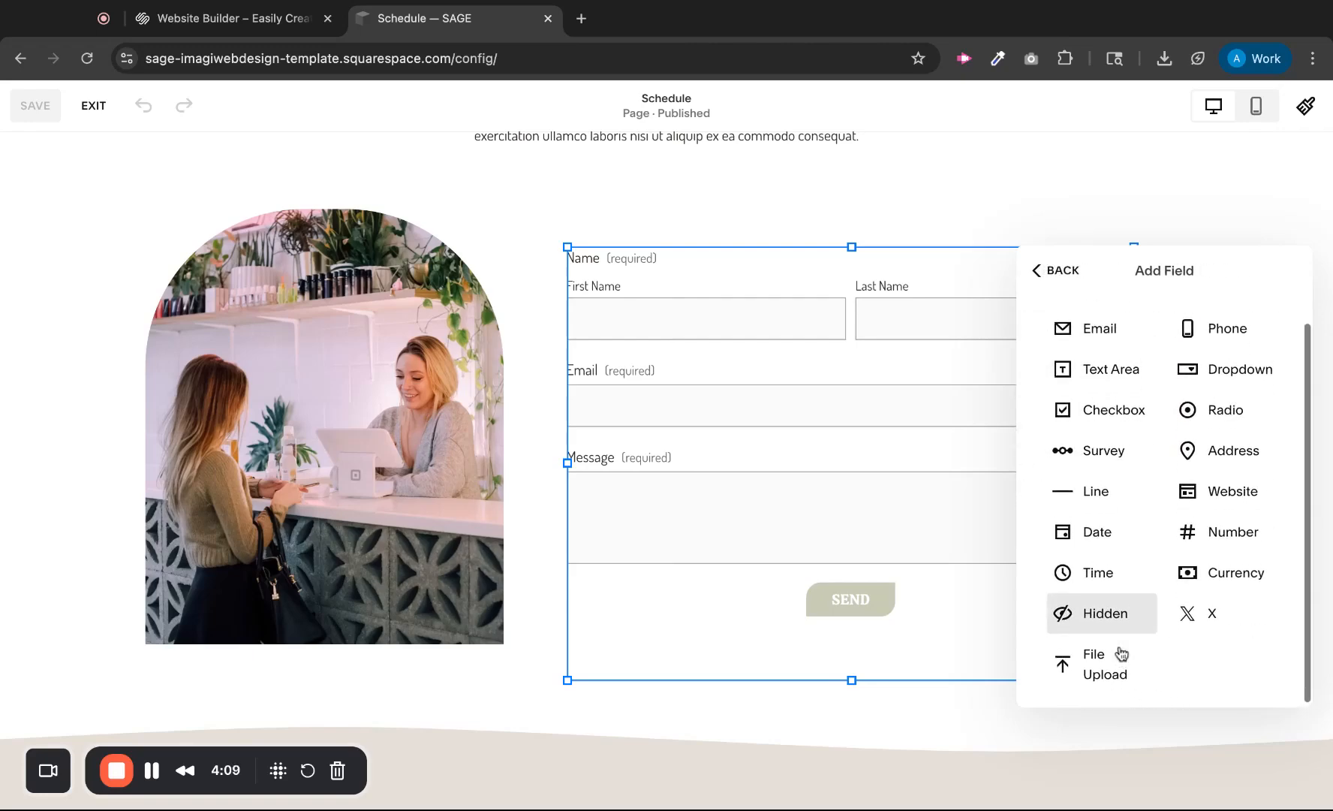
pyautogui.scroll(1, 1119, 650)
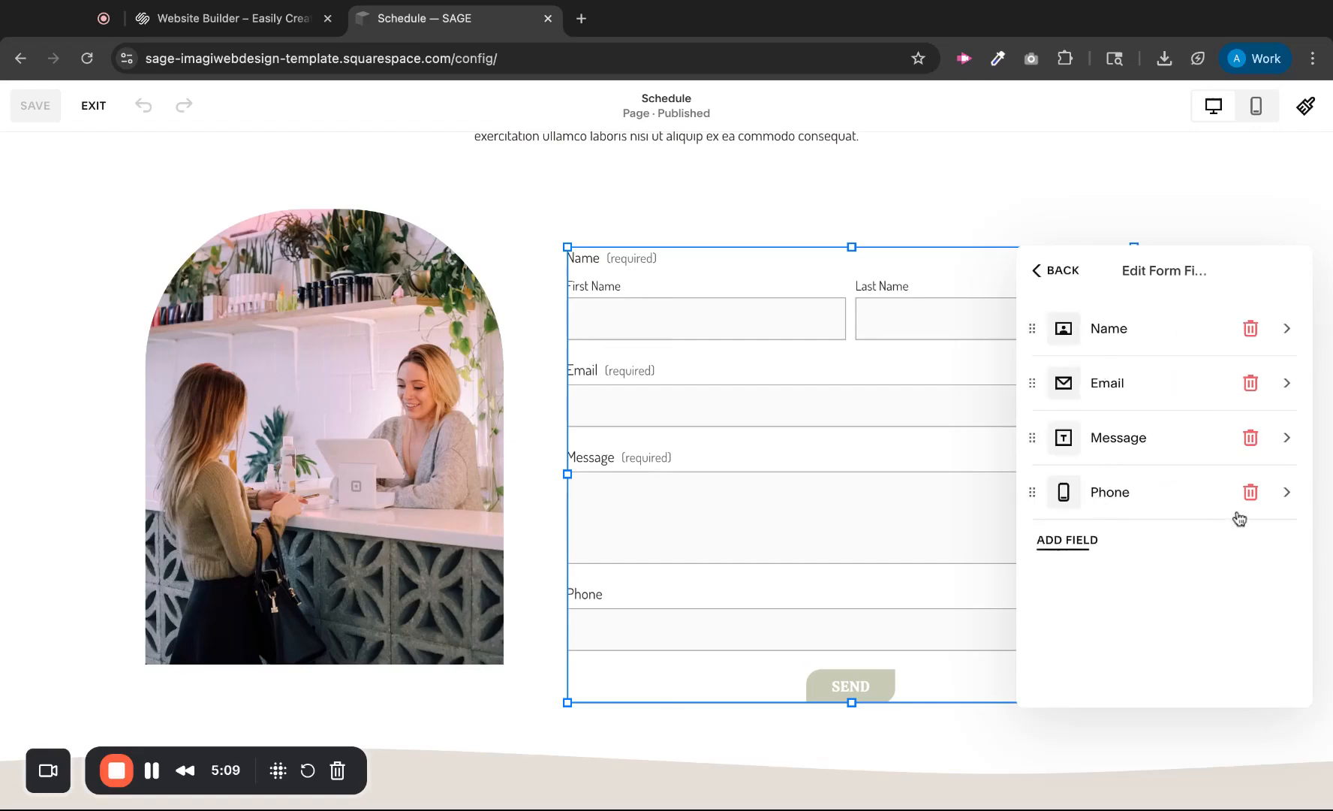
# Step: Check the Phone field's Required setting and delete the Phone field from the form
pyautogui.click(1286, 493)
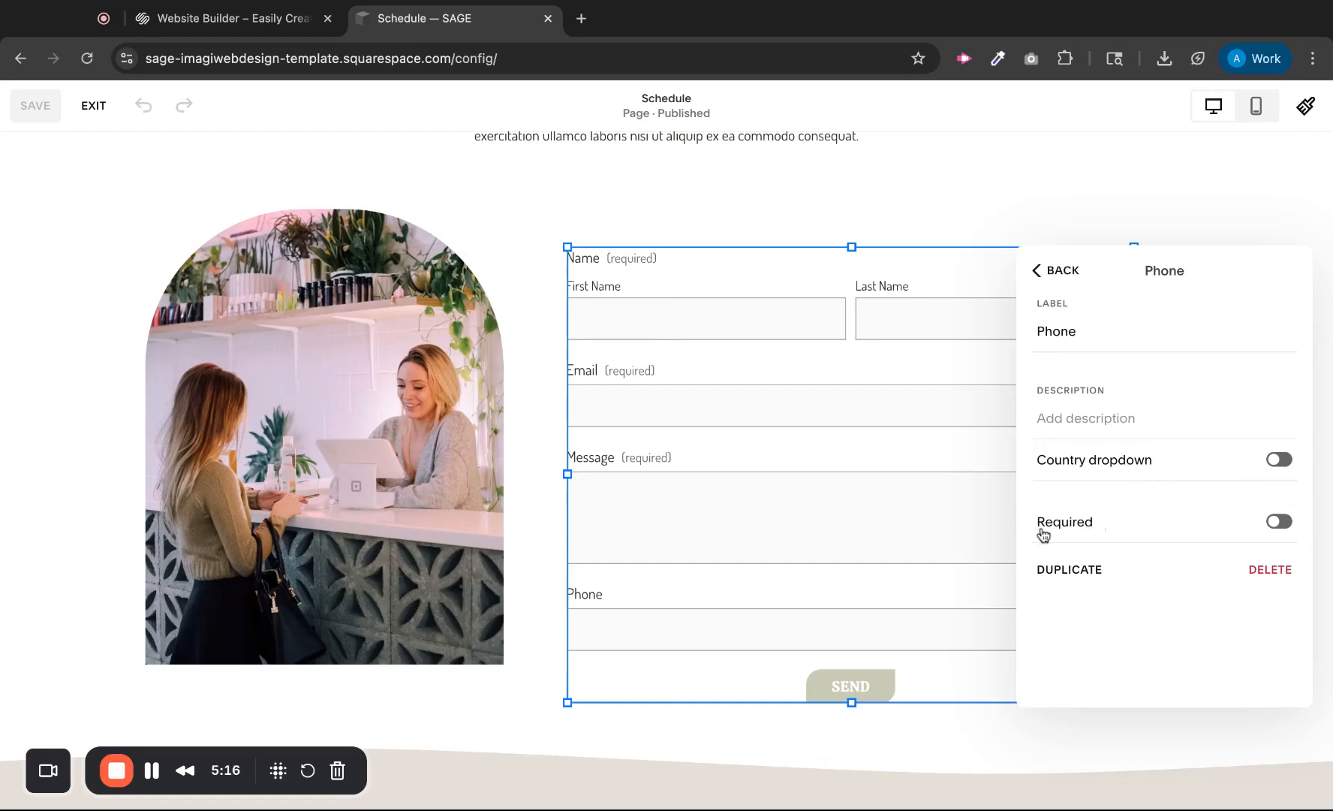
pyautogui.click(1282, 523)
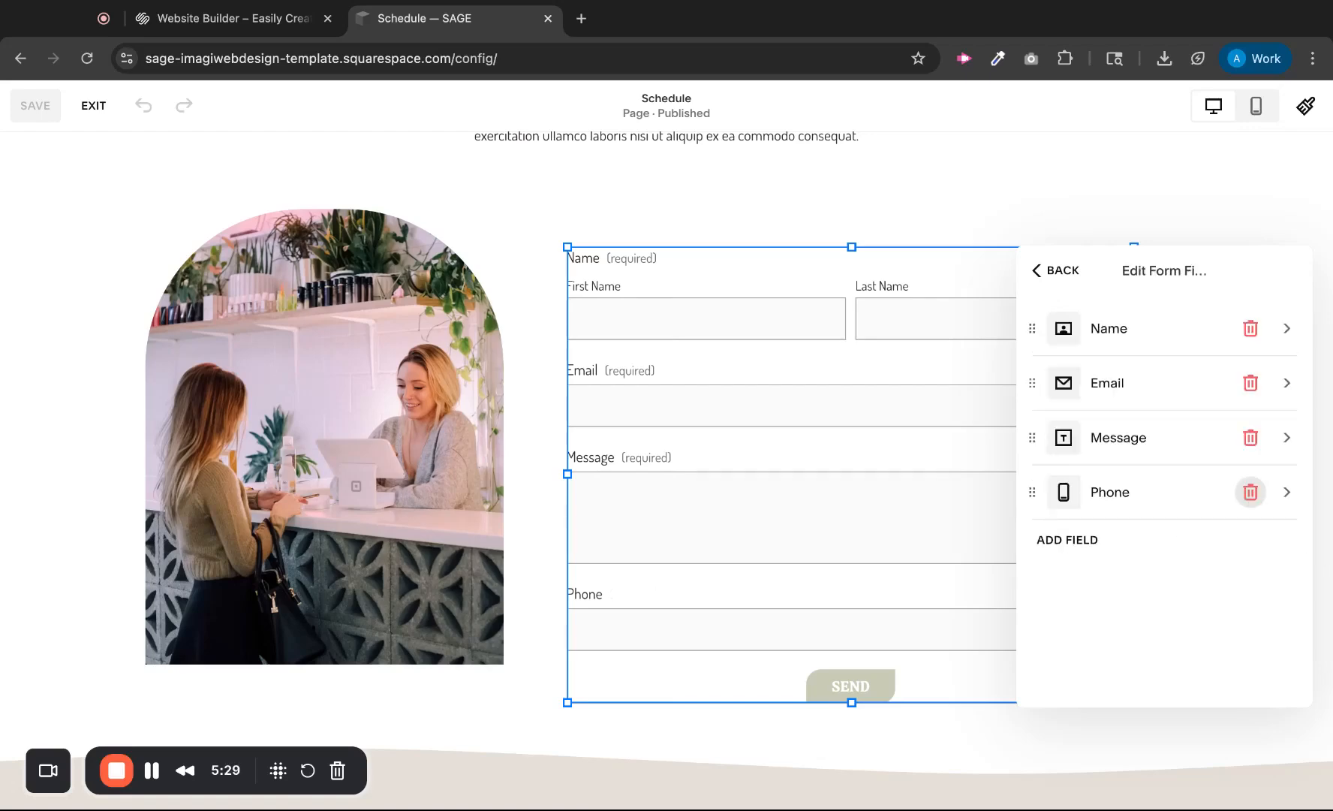
pyautogui.click(1251, 493)
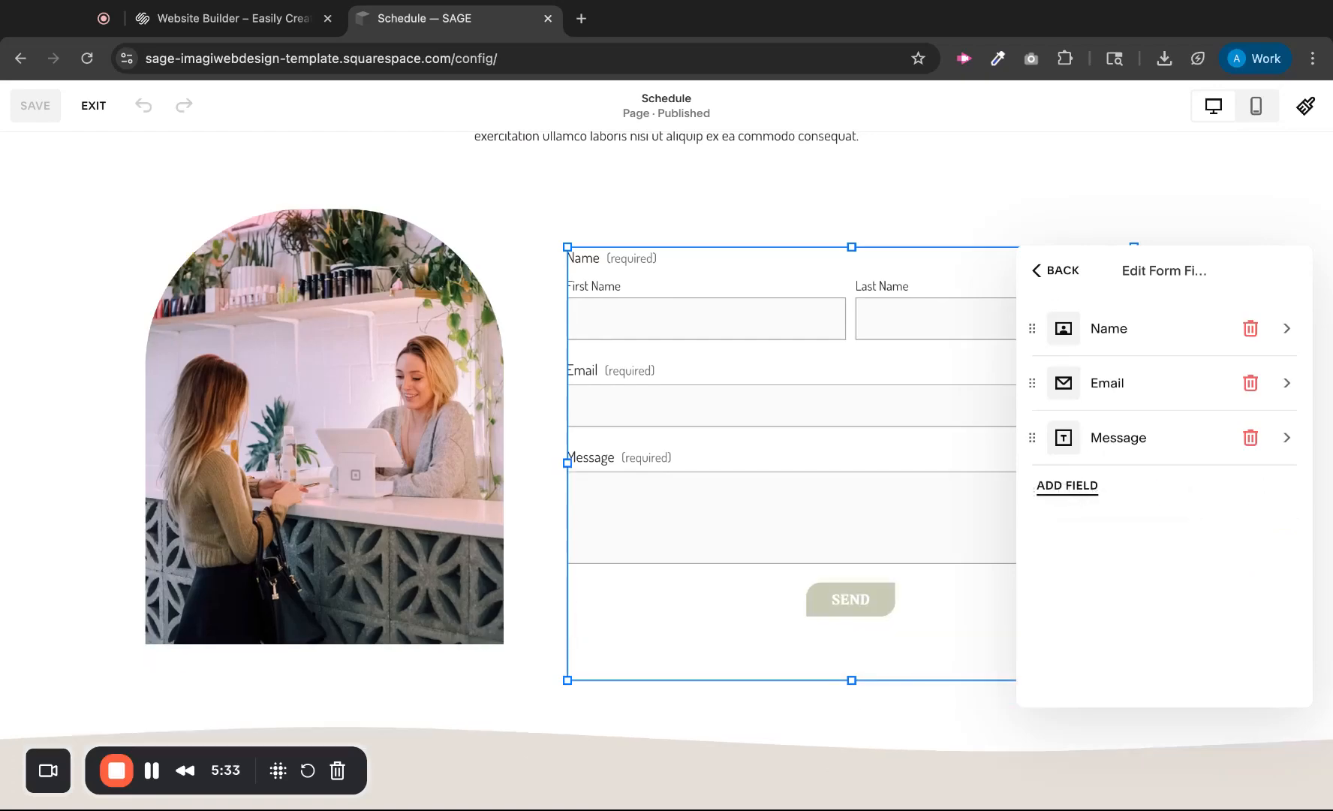
pyautogui.click(957, 215)
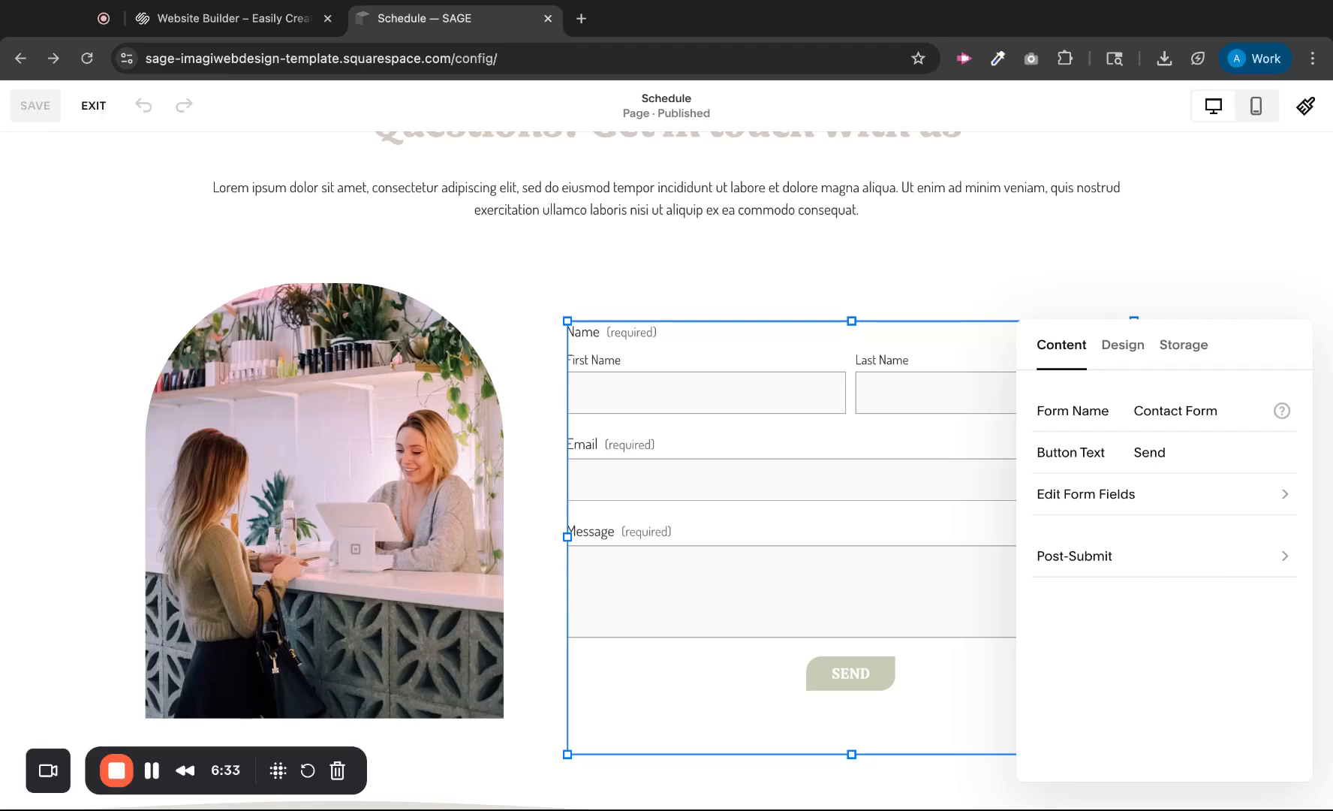
# Step: Review the Message and Redirect options for what happens after the form is submitted
pyautogui.click(1088, 556)
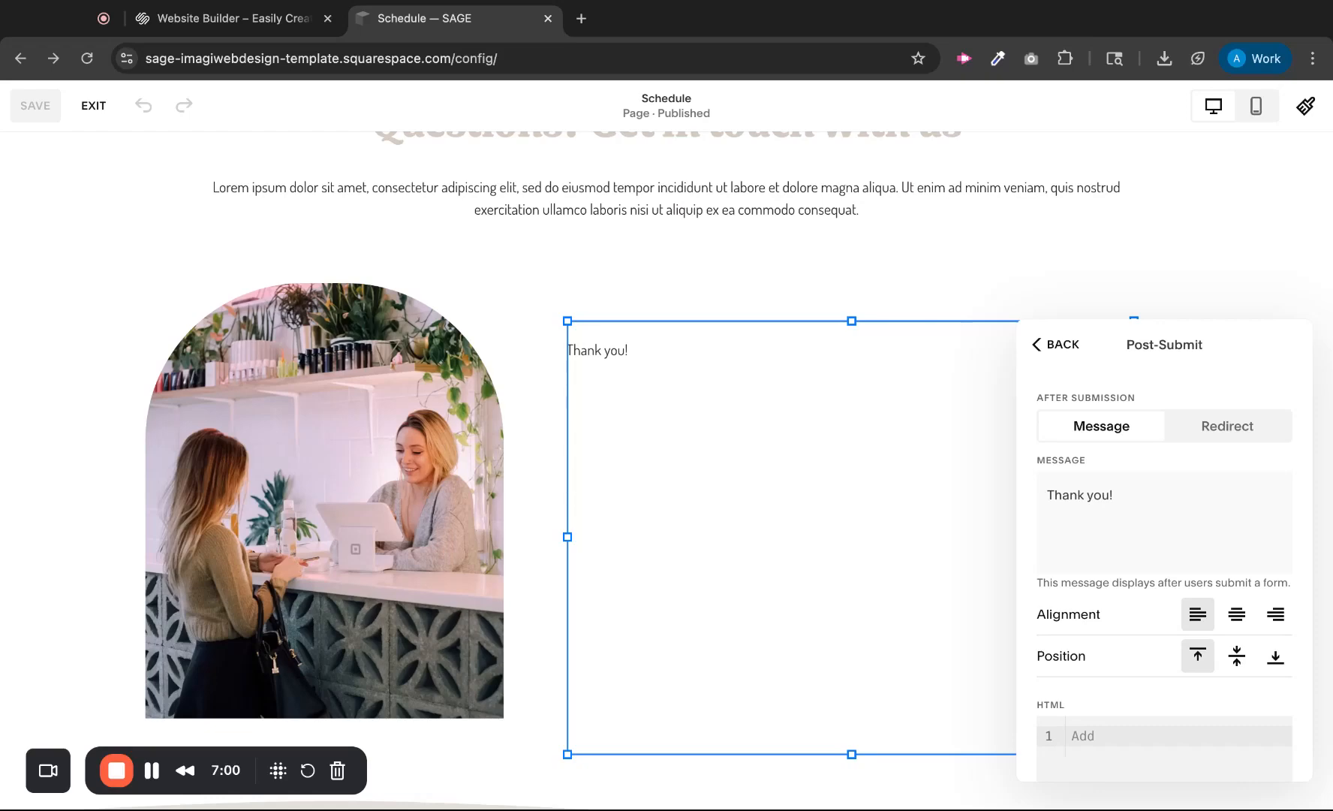
pyautogui.click(1237, 435)
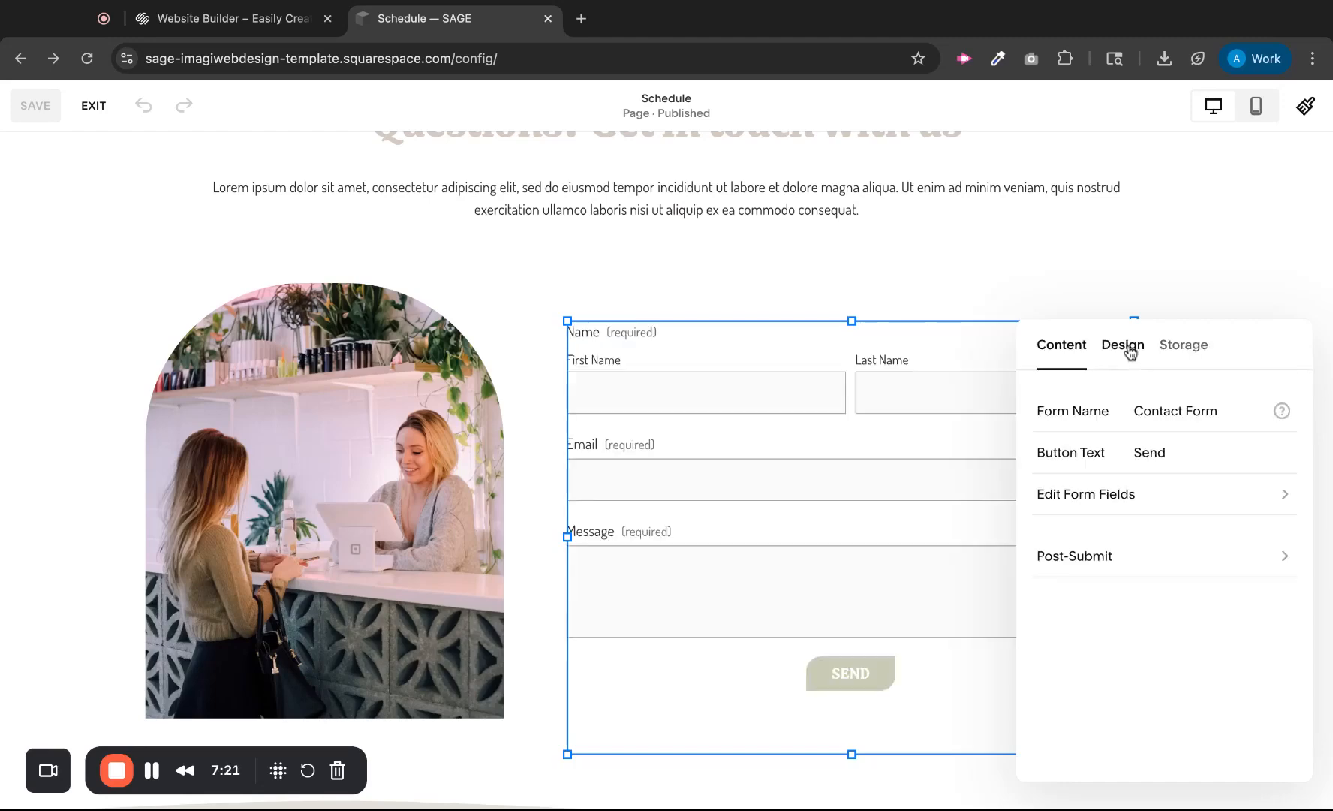
# Step: Apply the recommended form pack with the rounded text field and rounded OPTION button as the form style
pyautogui.click(1123, 347)
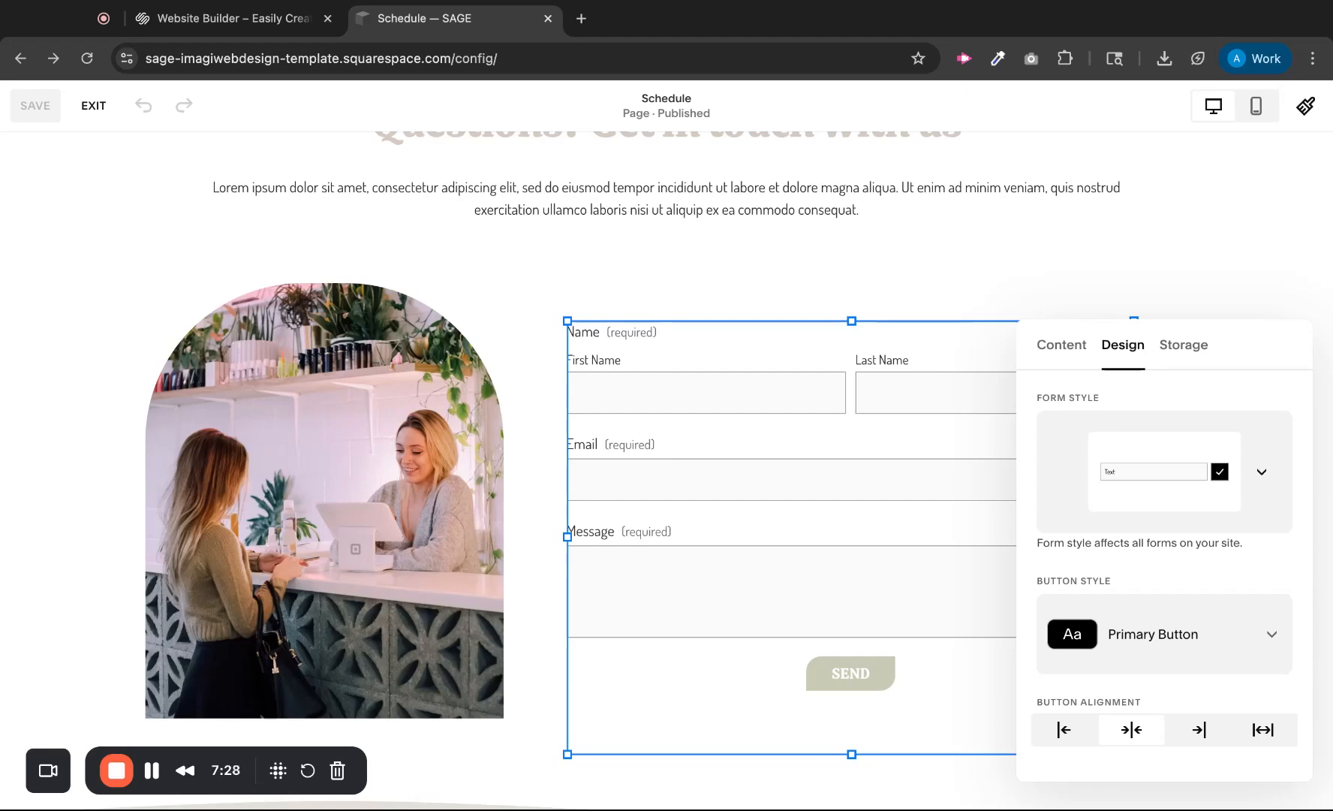
pyautogui.click(1261, 471)
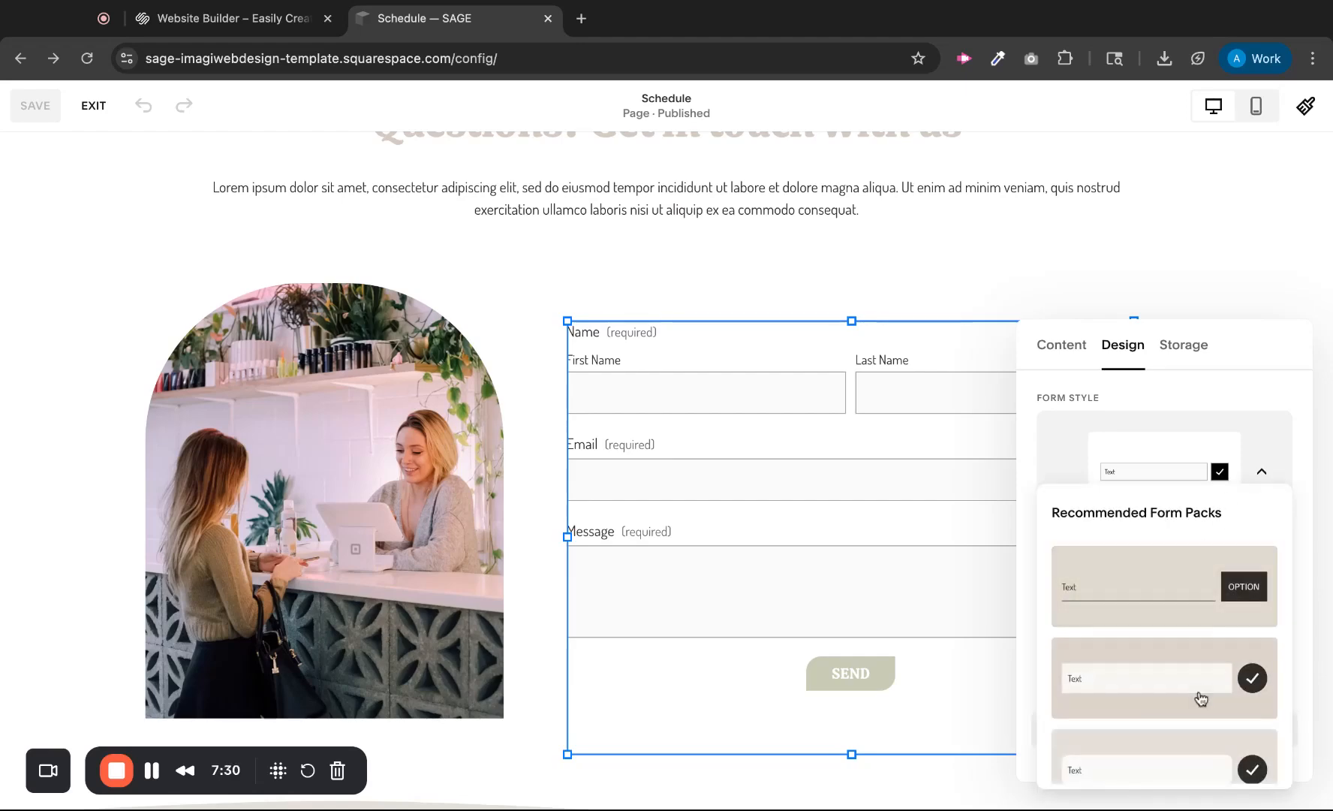
pyautogui.scroll(-5, 1201, 698)
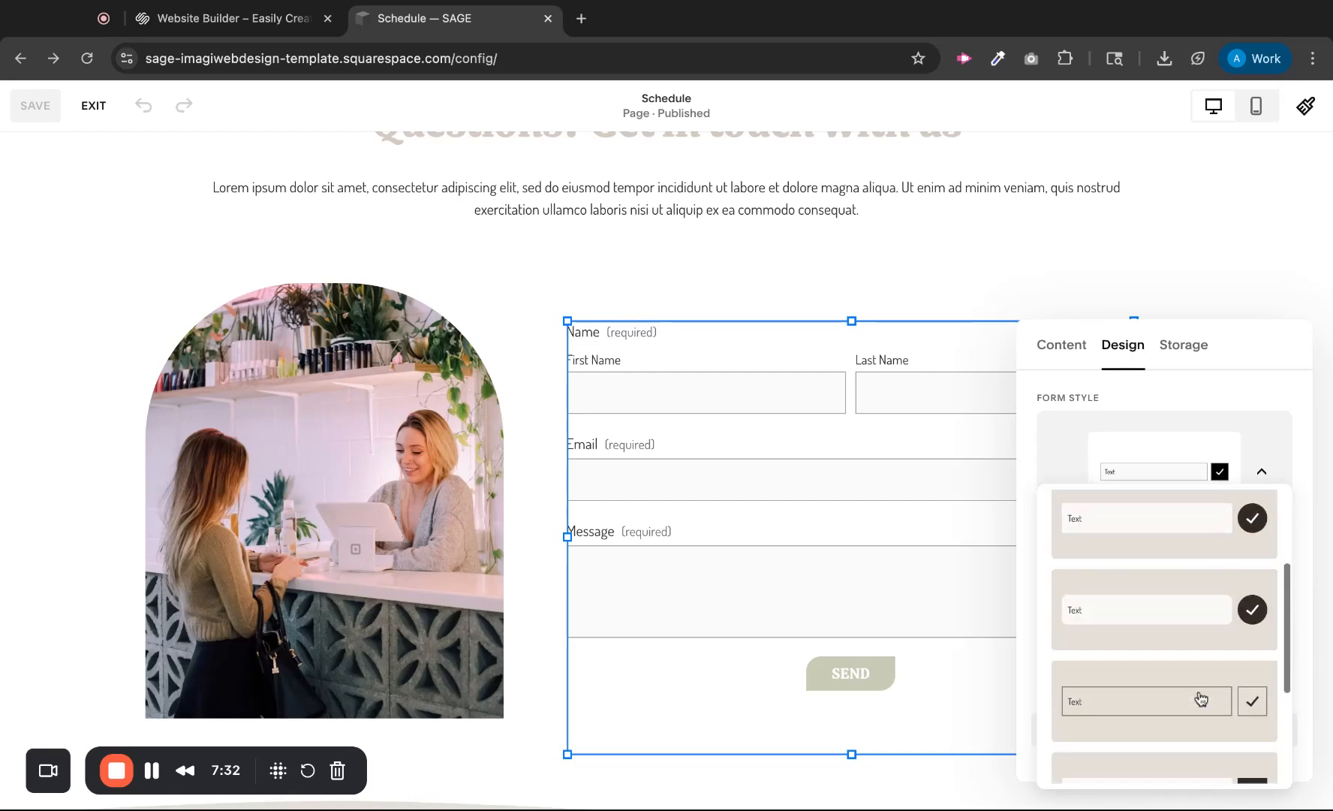
pyautogui.scroll(-2, 1206, 641)
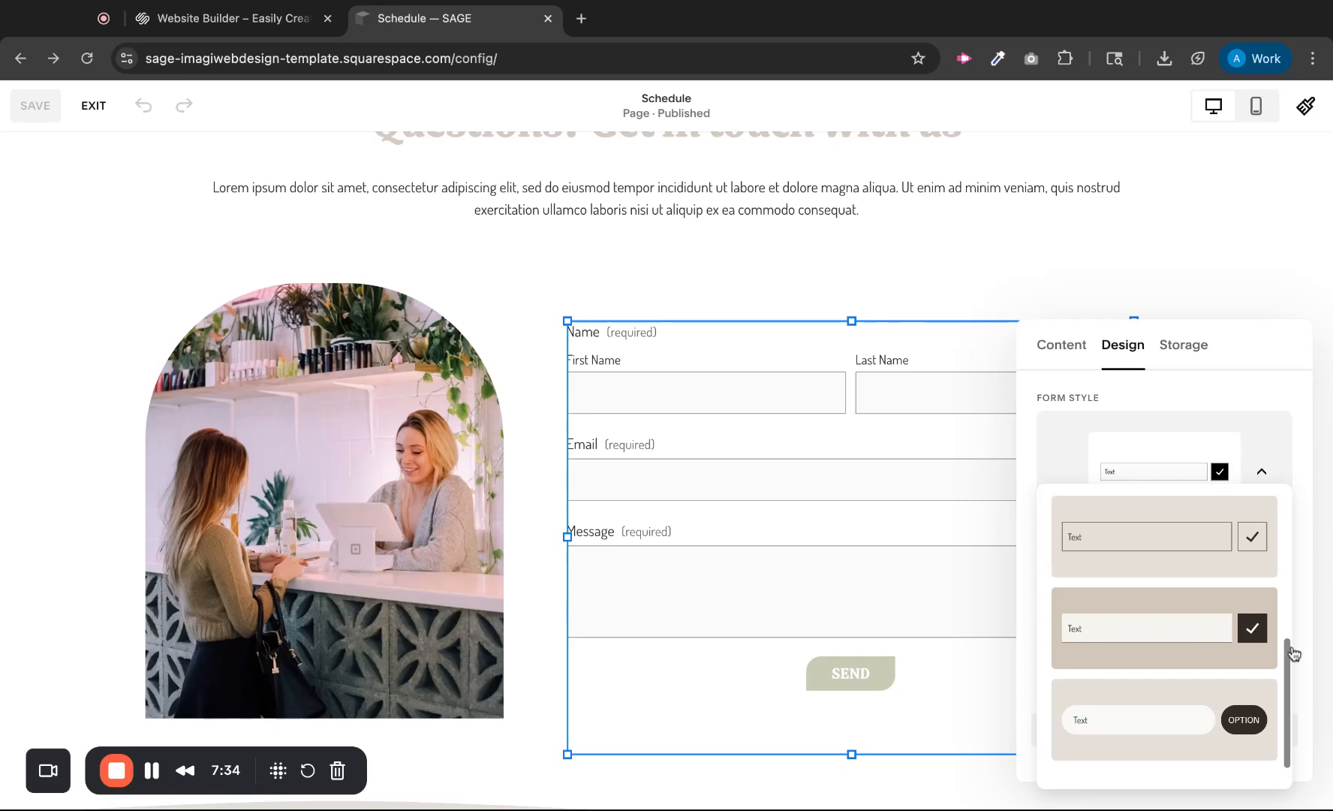
pyautogui.click(1184, 662)
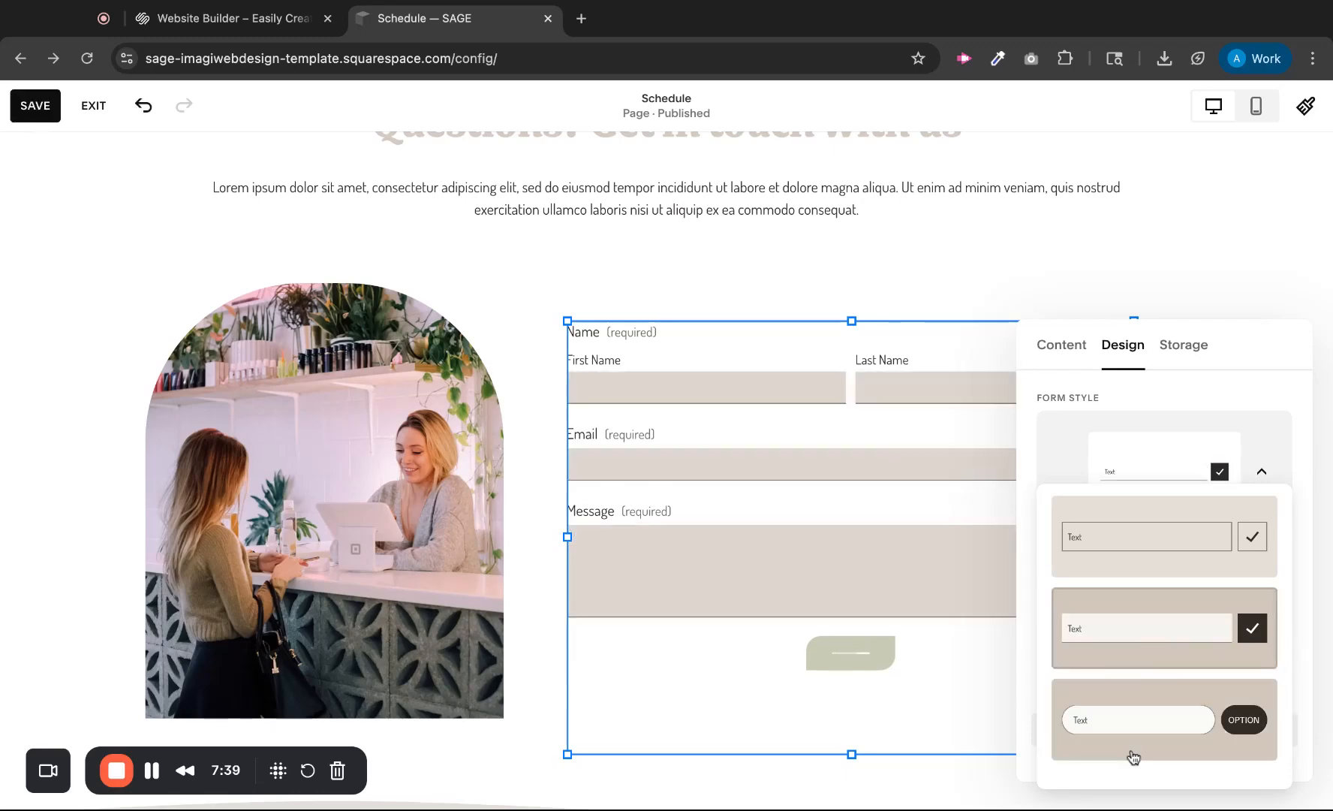
pyautogui.click(1149, 695)
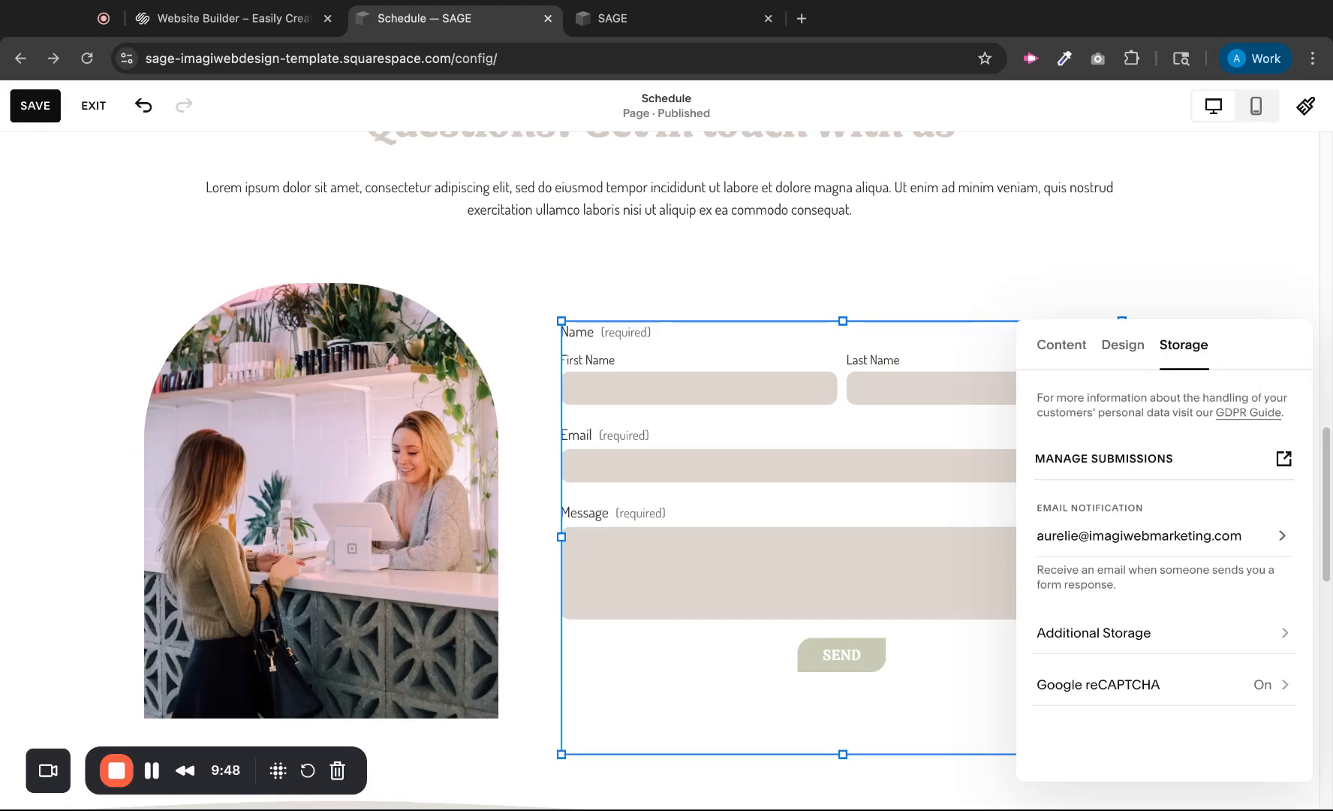
# Step: Review the form's email notification connection, submission management and additional storage options
pyautogui.click(1165, 536)
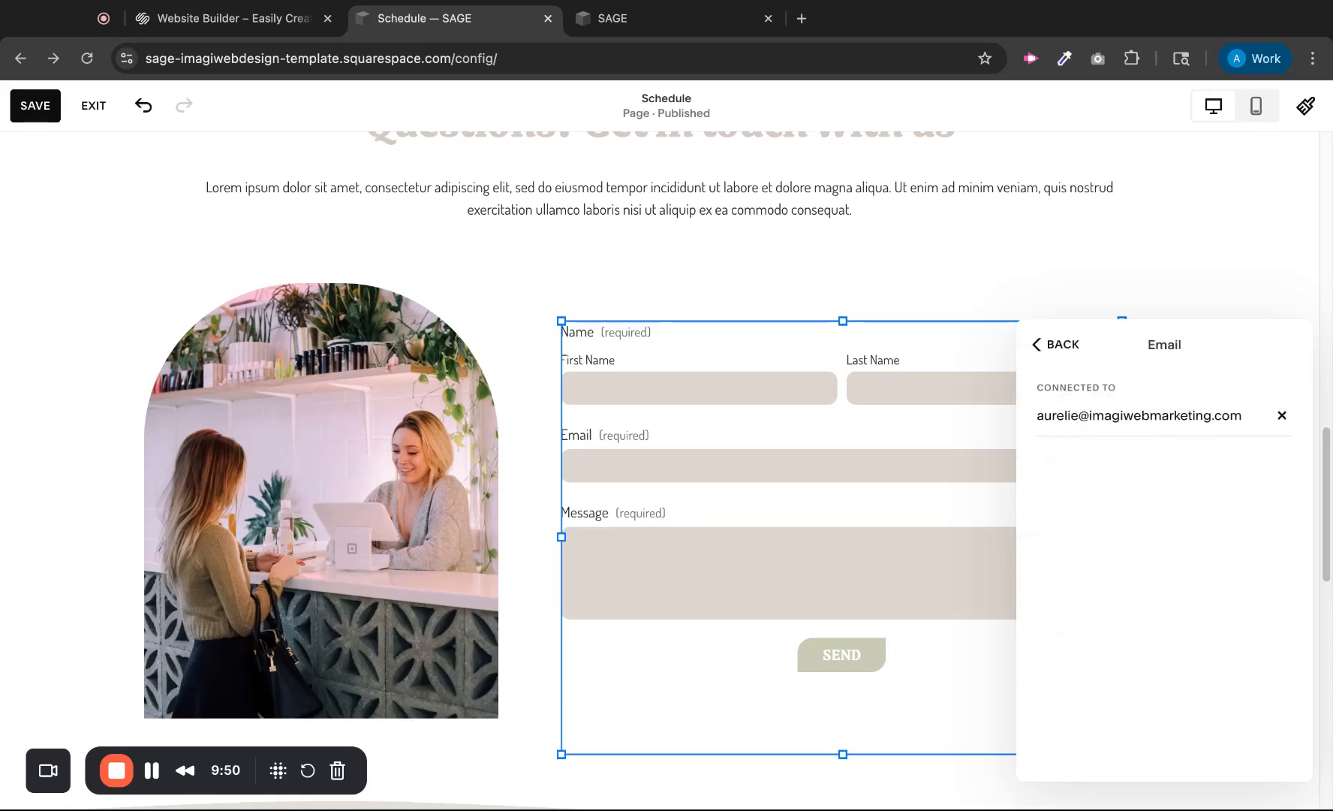
pyautogui.click(1042, 346)
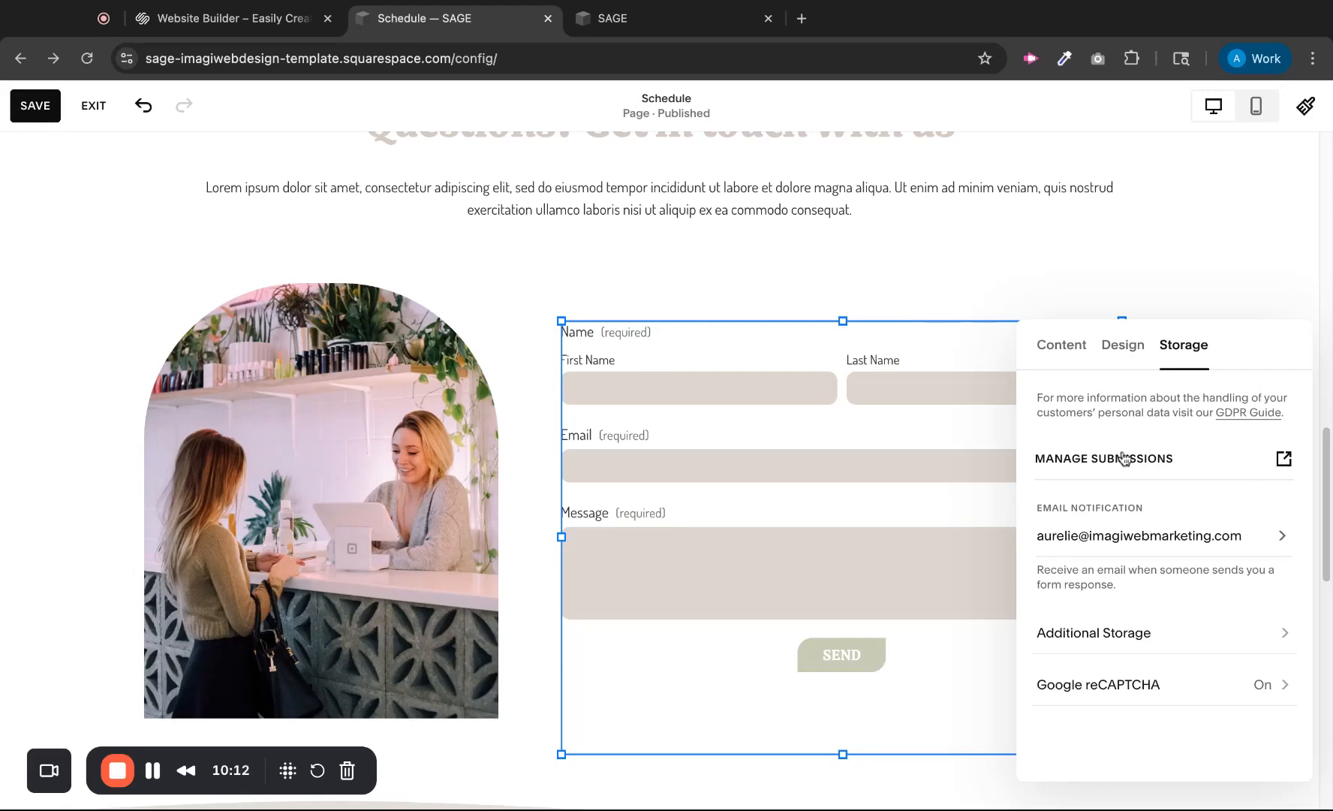
pyautogui.click(1282, 457)
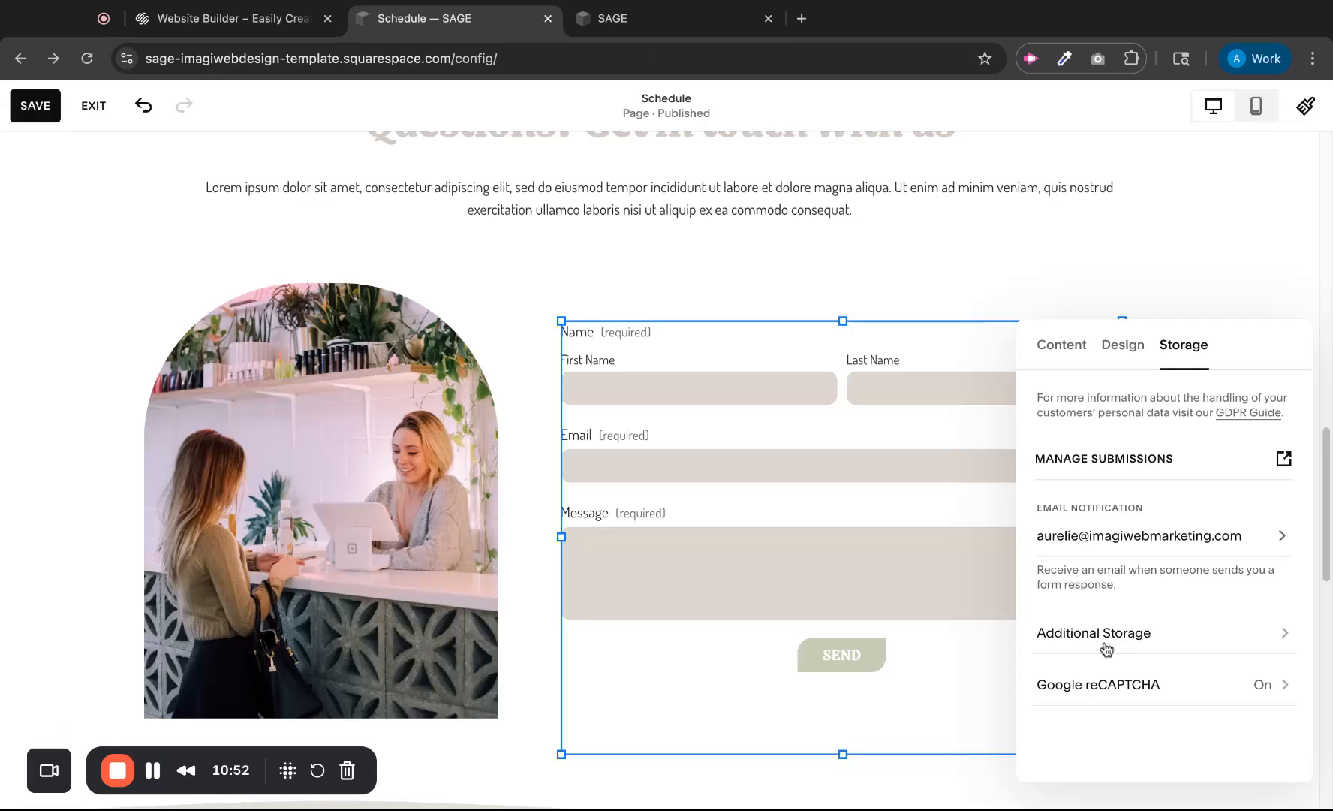
pyautogui.click(1108, 639)
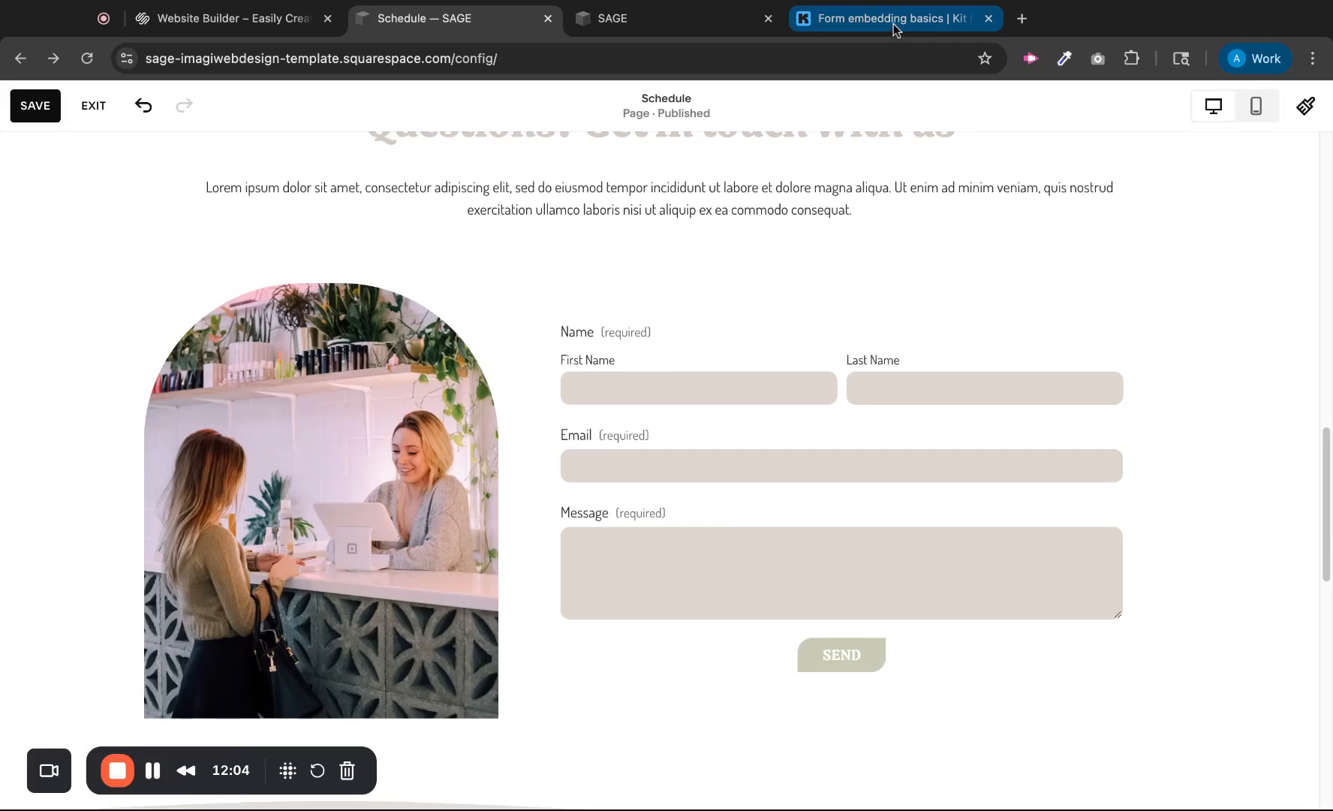
# Step: Switch to the Kit help article "Form embedding basics" and read where to find the embed codes
pyautogui.click(894, 24)
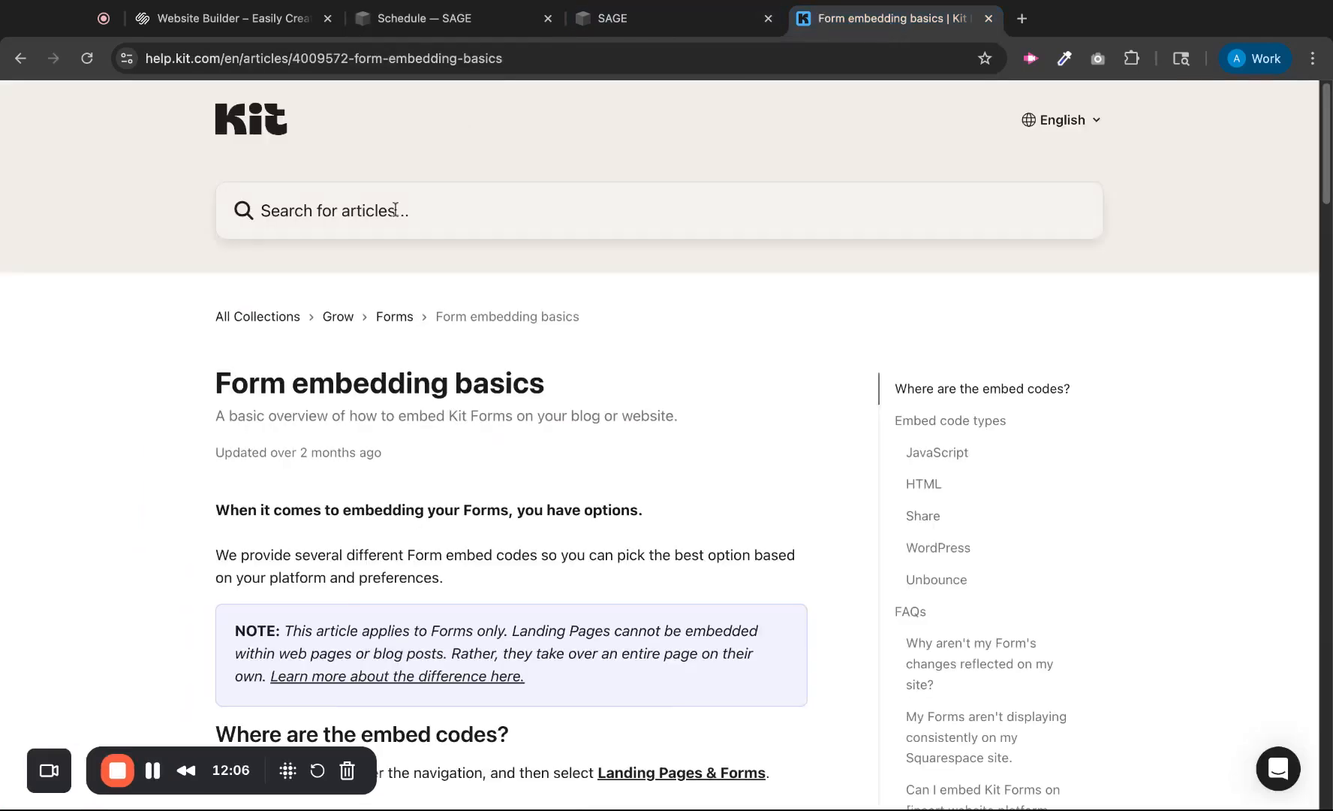
pyautogui.scroll(-3, 663, 491)
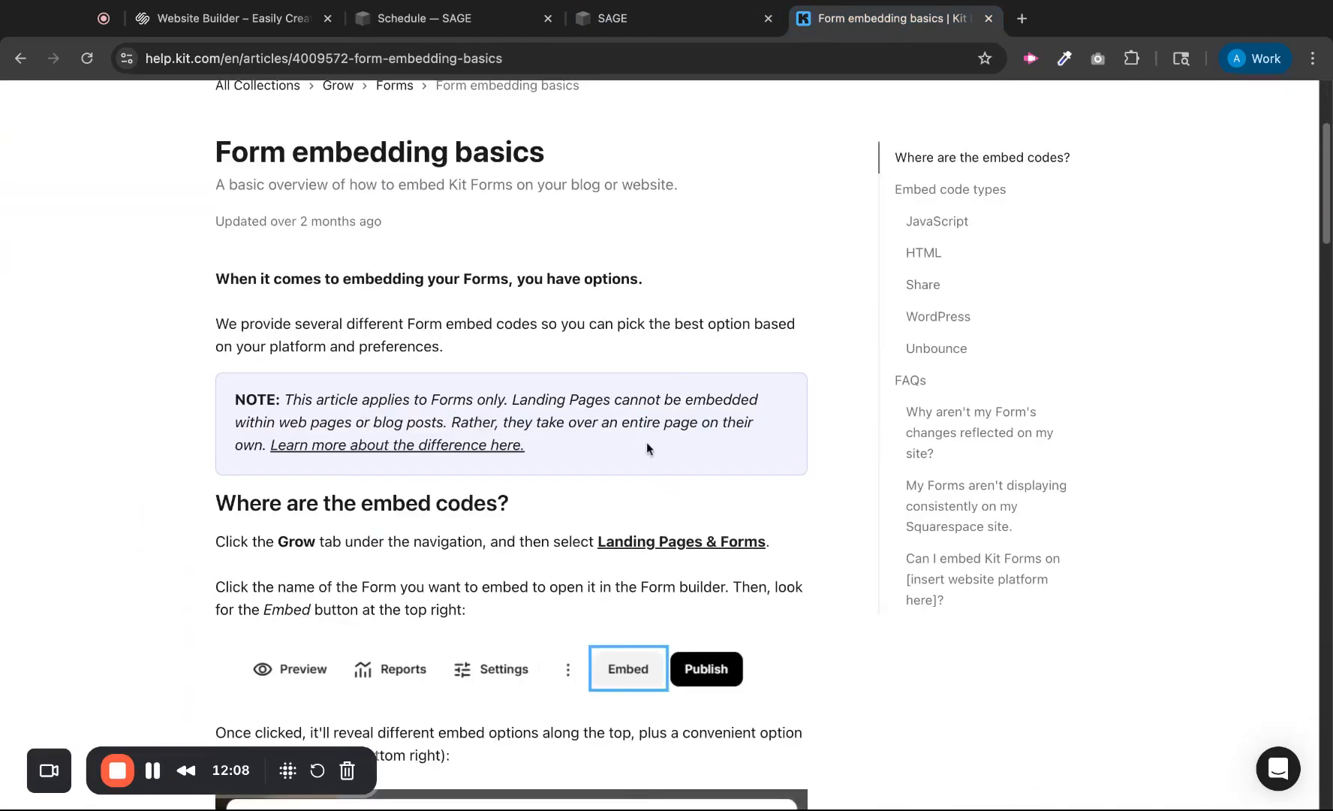
pyautogui.scroll(-3, 653, 387)
pyautogui.scroll(-3, 654, 384)
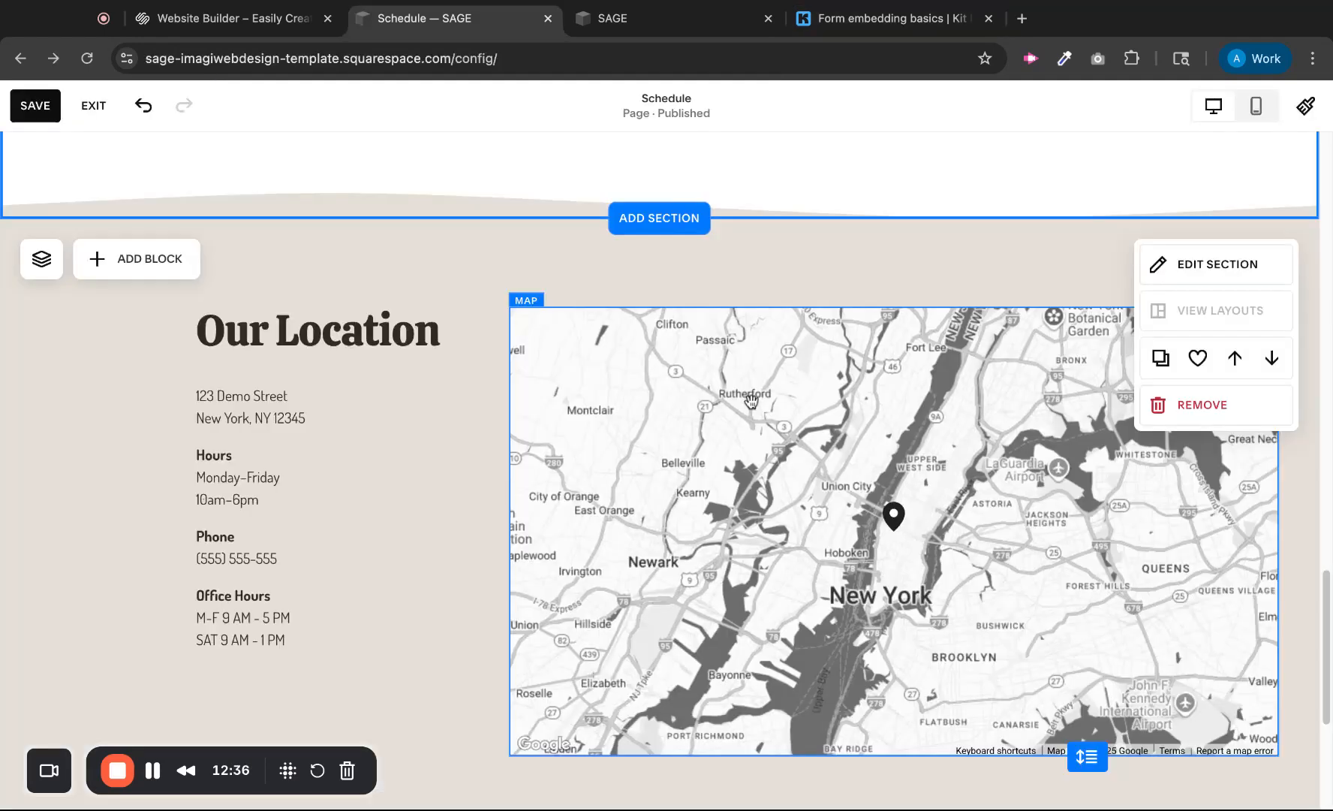
# Step: Add a blank section to the Schedule page between the contact form section and the Our Location section
pyautogui.scroll(5, 750, 400)
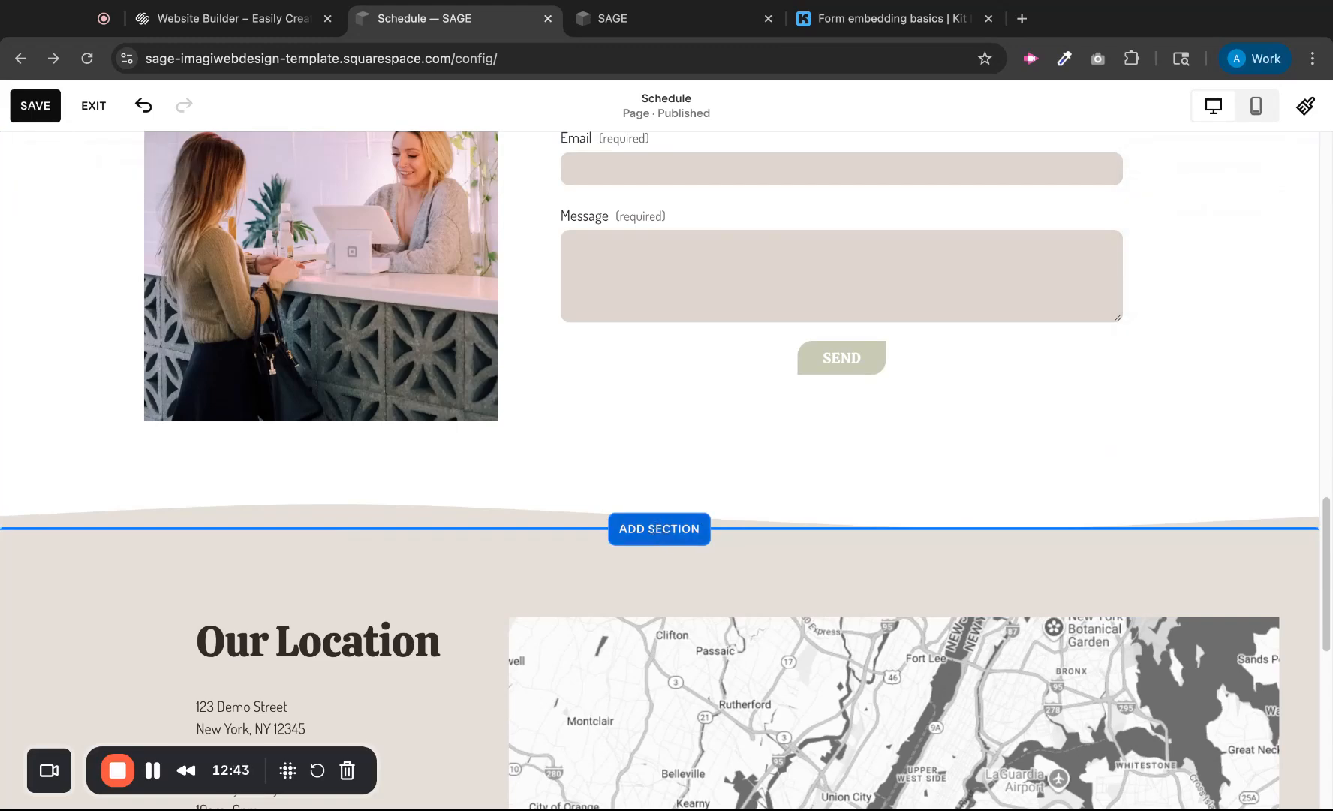
pyautogui.click(659, 528)
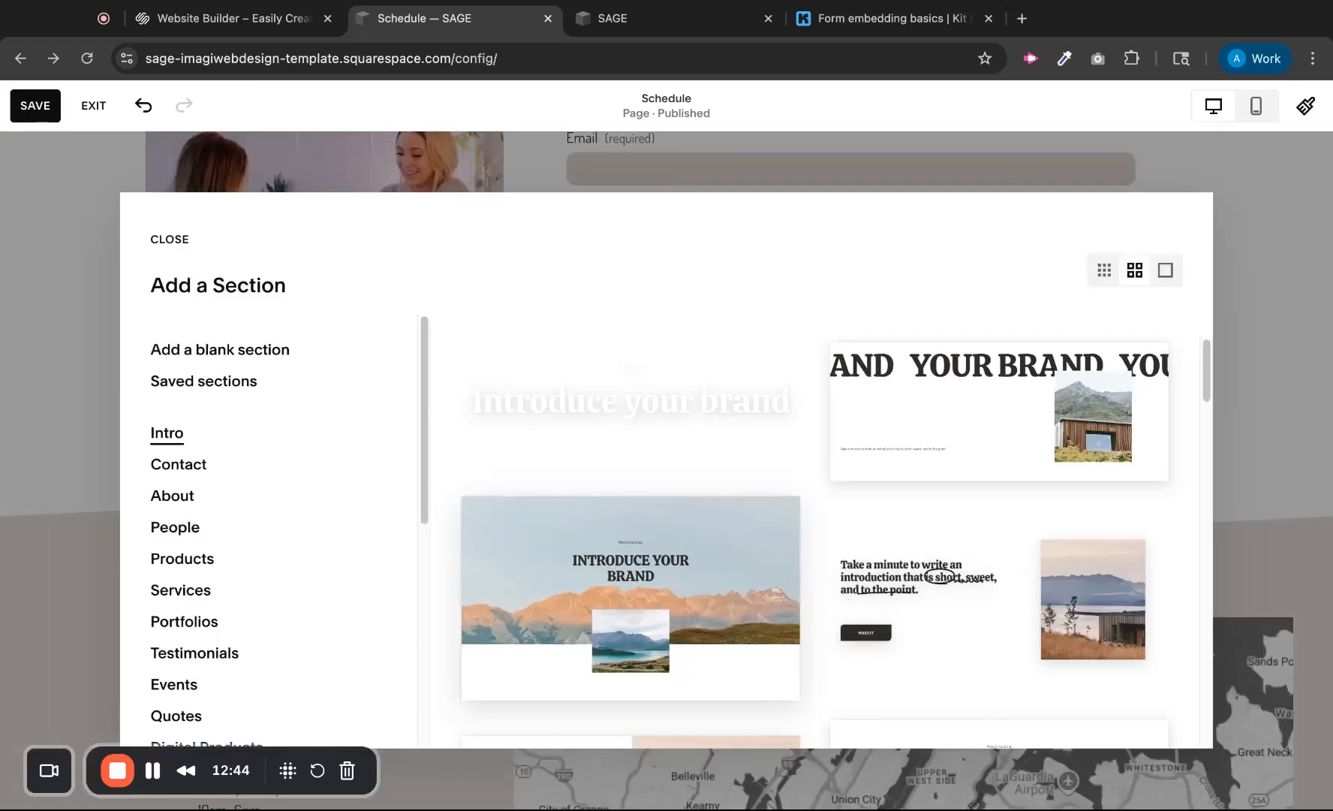
pyautogui.click(242, 355)
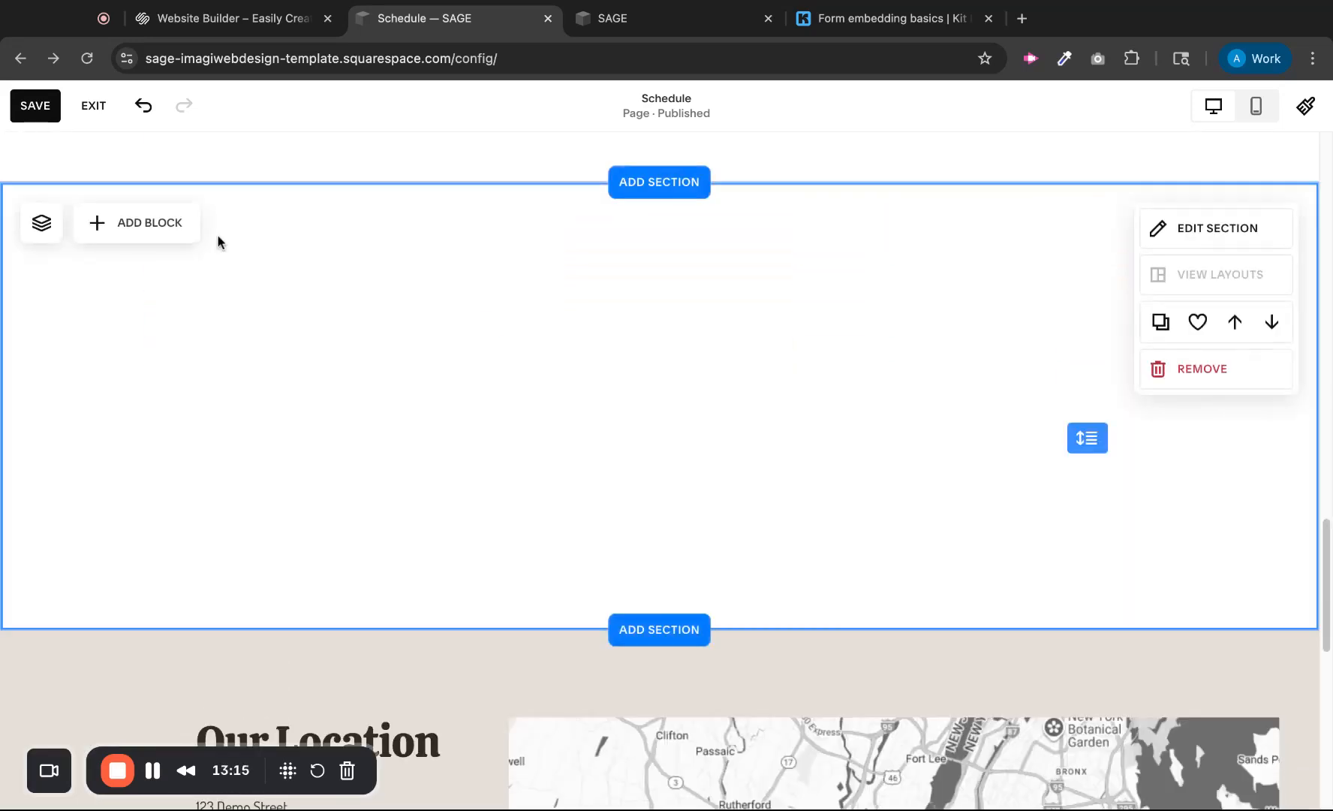
# Step: Add an Embed block to the blank section above Our Location, finding it by searching the blocks for "embed"
pyautogui.click(156, 223)
pyautogui.click(193, 260)
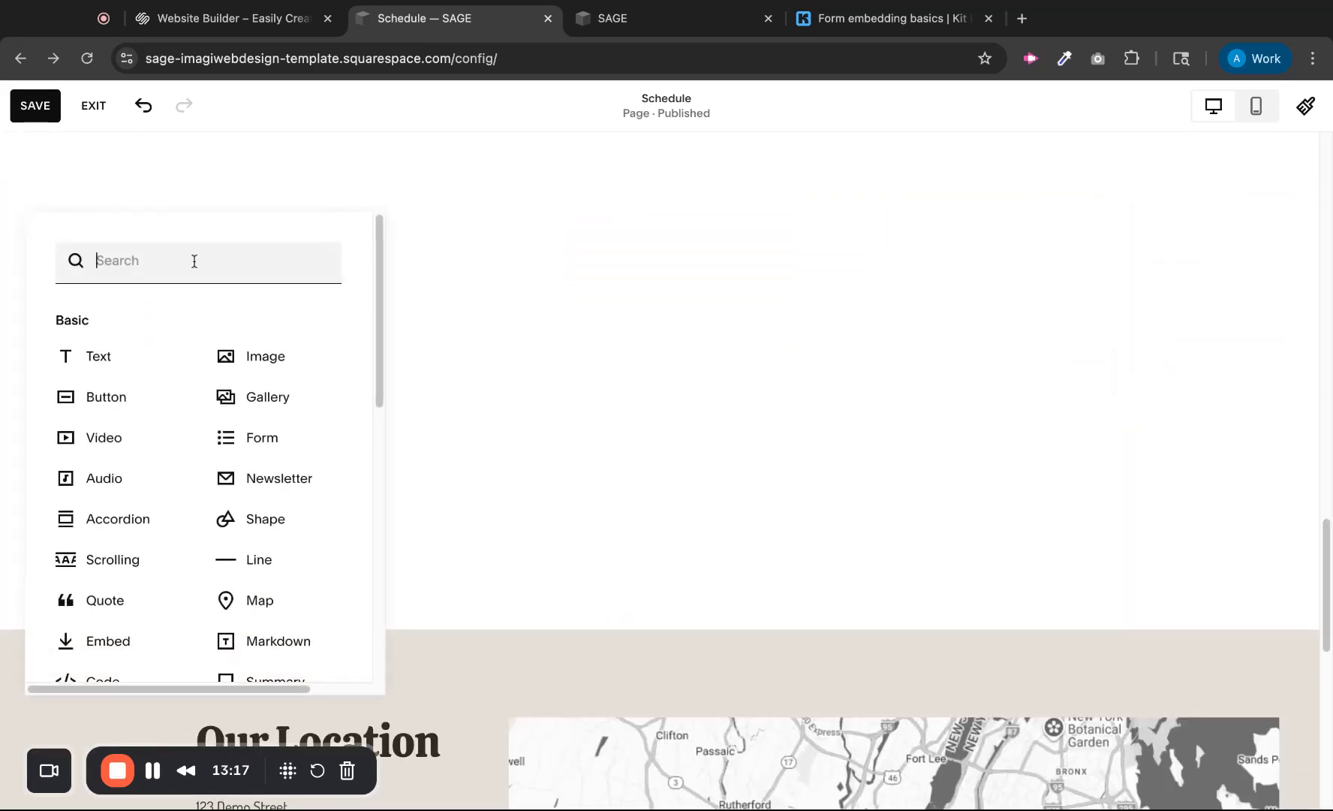
pyautogui.write('embed')
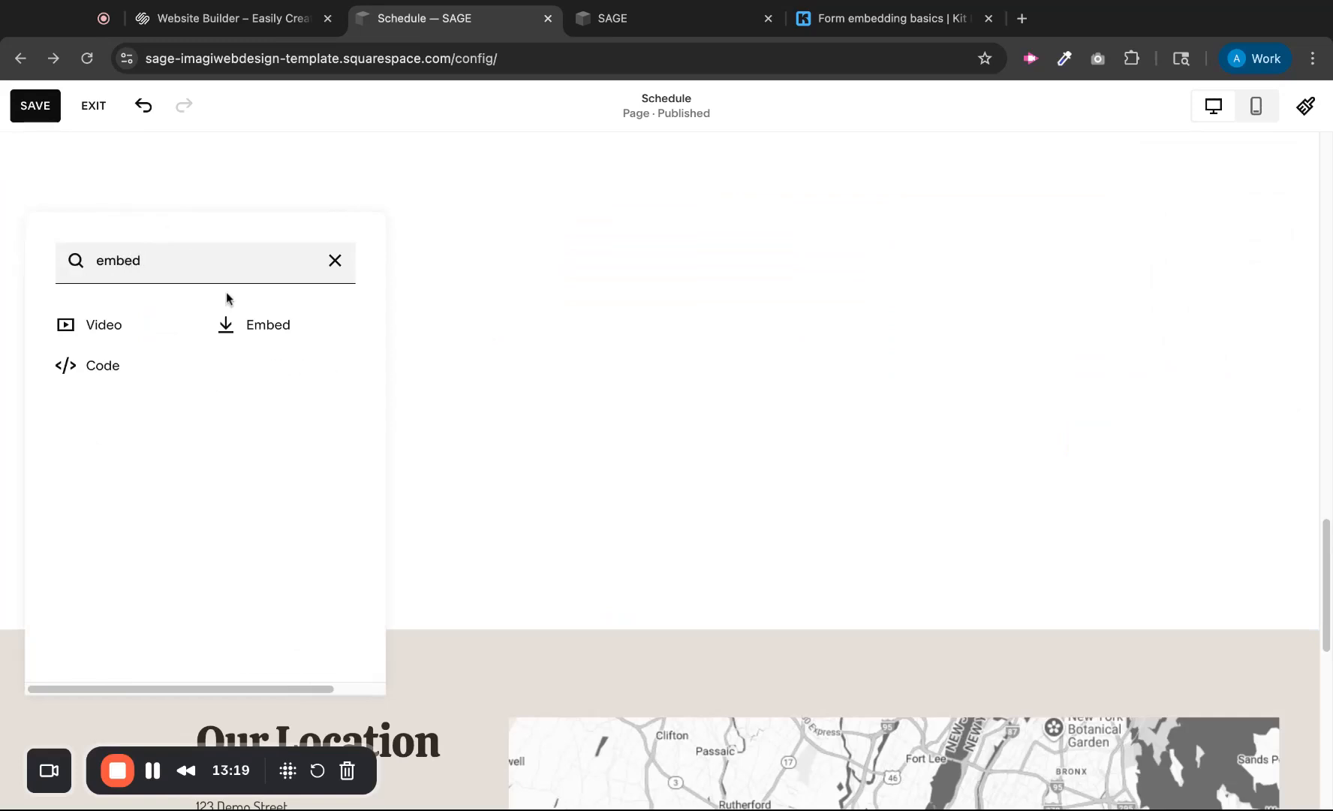
pyautogui.click(259, 336)
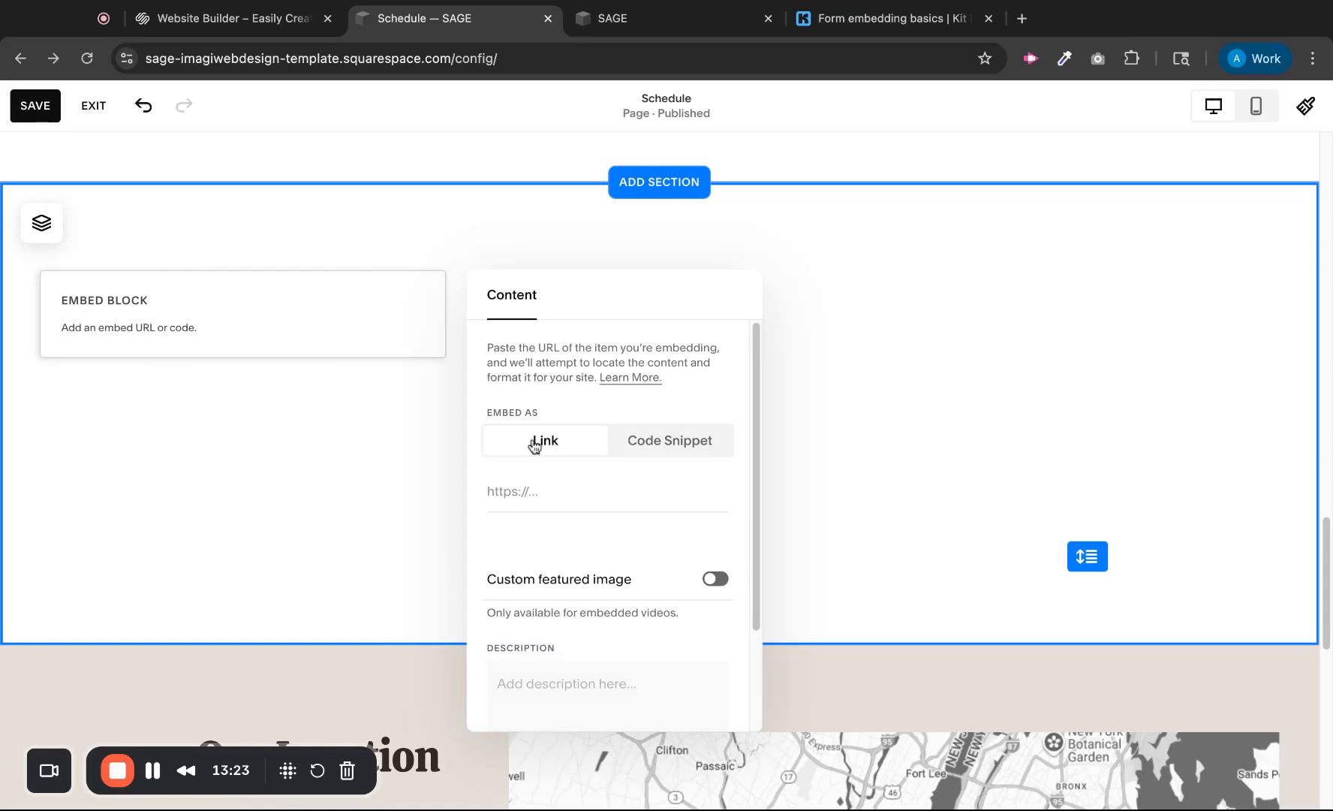
# Step: Compare the embed block's Link and Code Snippet options, choose Code Snippet and open its embed data
pyautogui.click(677, 446)
pyautogui.click(538, 446)
pyautogui.click(691, 450)
pyautogui.click(550, 453)
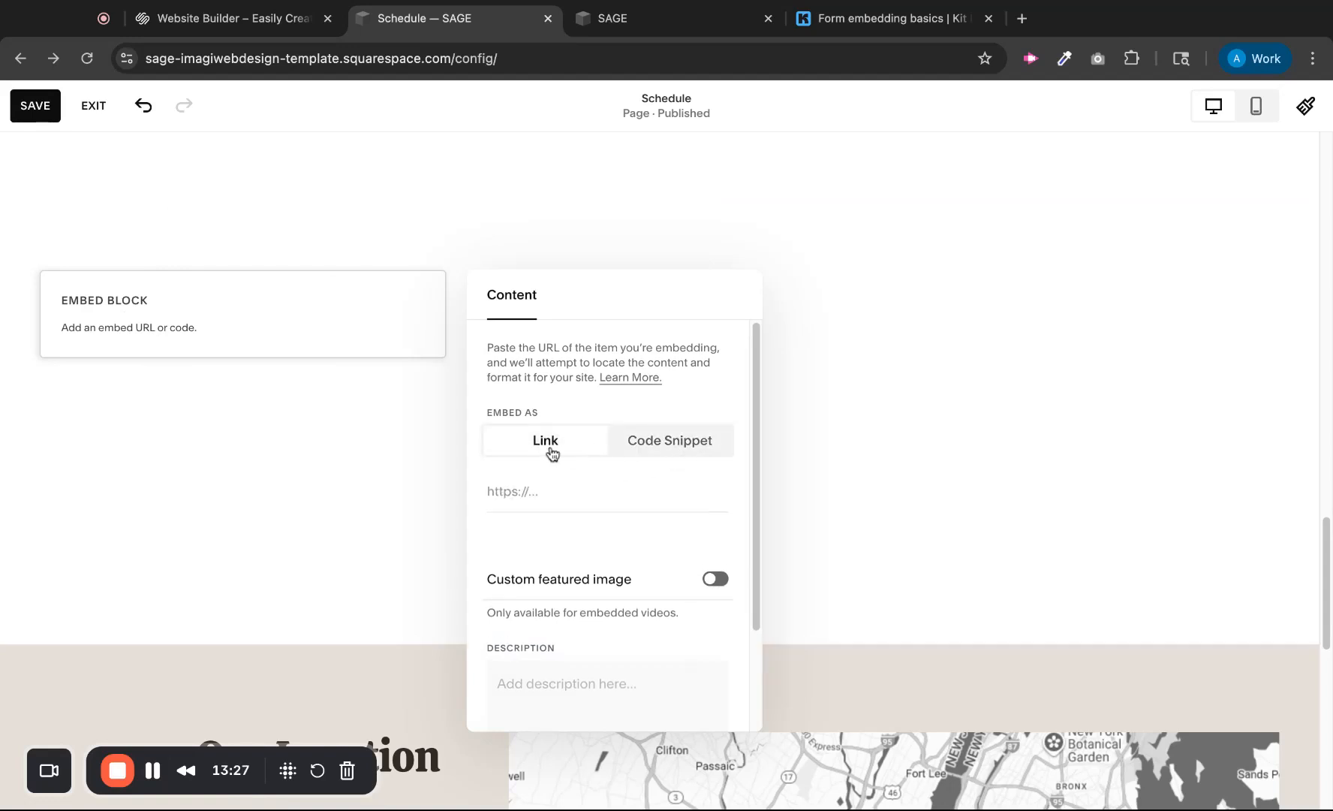
pyautogui.click(671, 444)
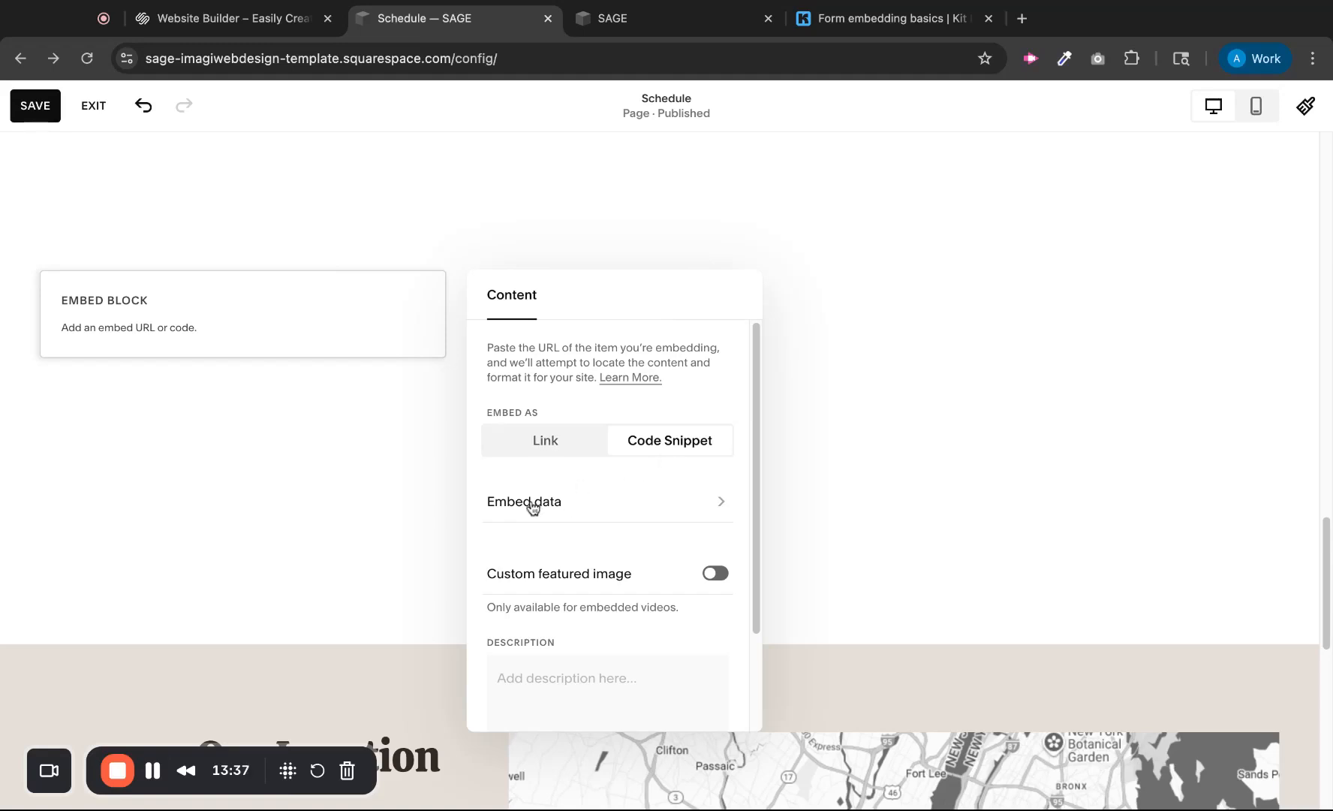
pyautogui.click(532, 508)
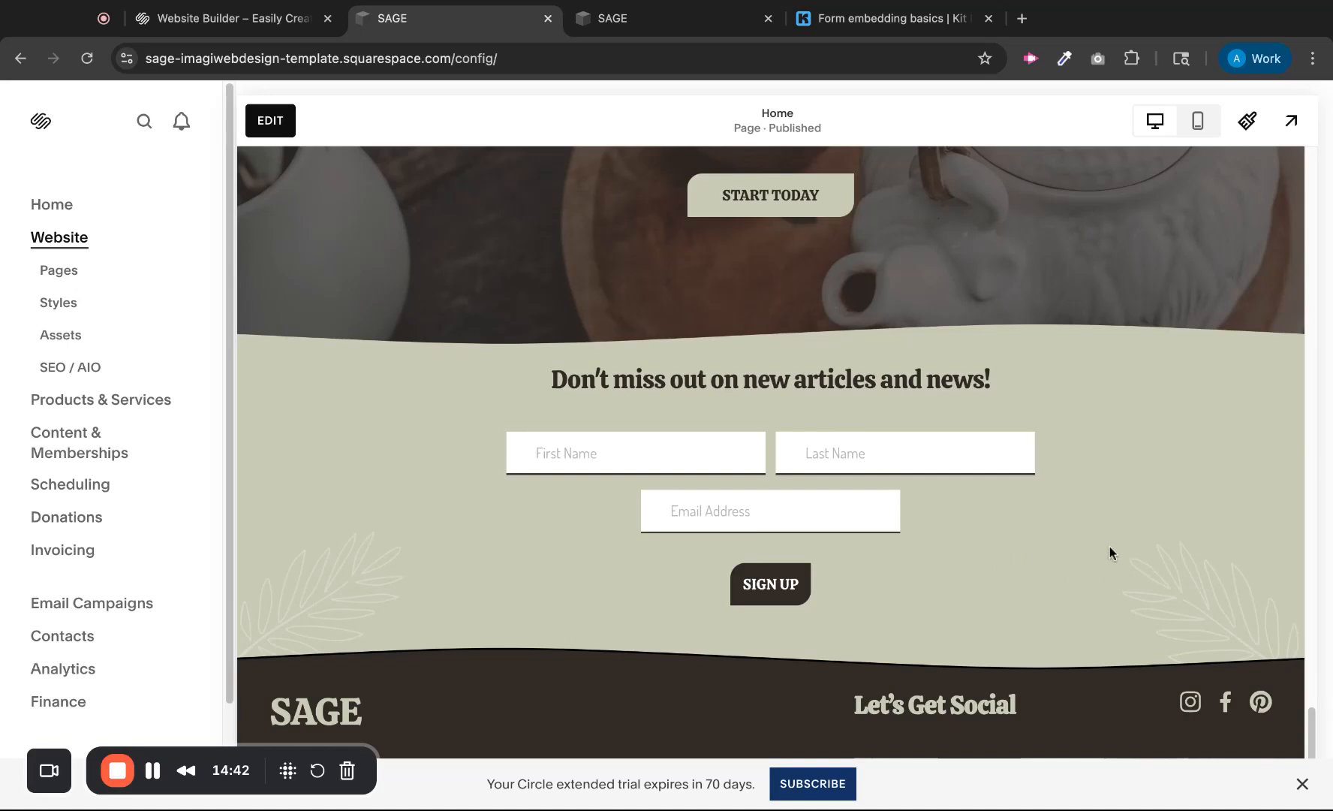
# Step: Open the Home page's newsletter block for editing and review its title, description, disclaimer and button text fields
pyautogui.click(272, 121)
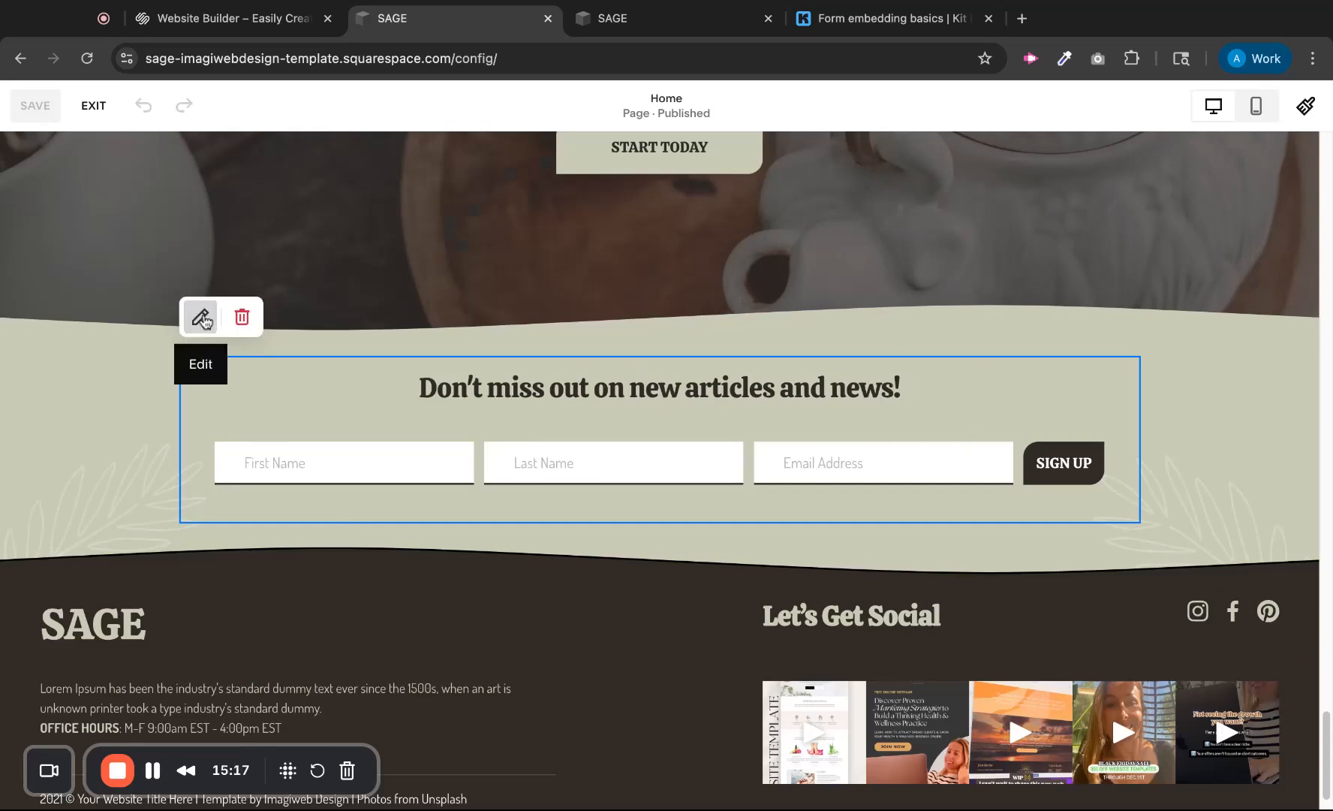
pyautogui.click(200, 316)
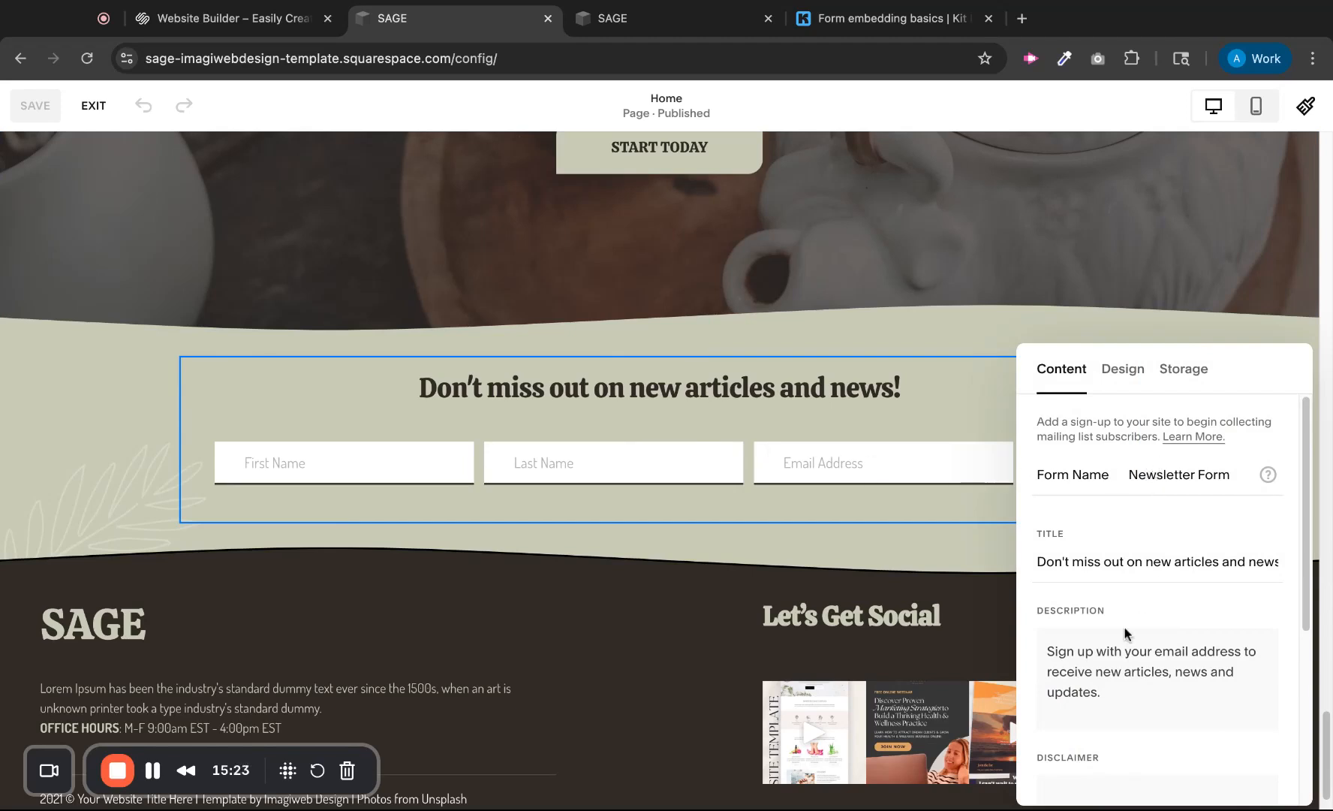
pyautogui.tripleClick(1105, 559)
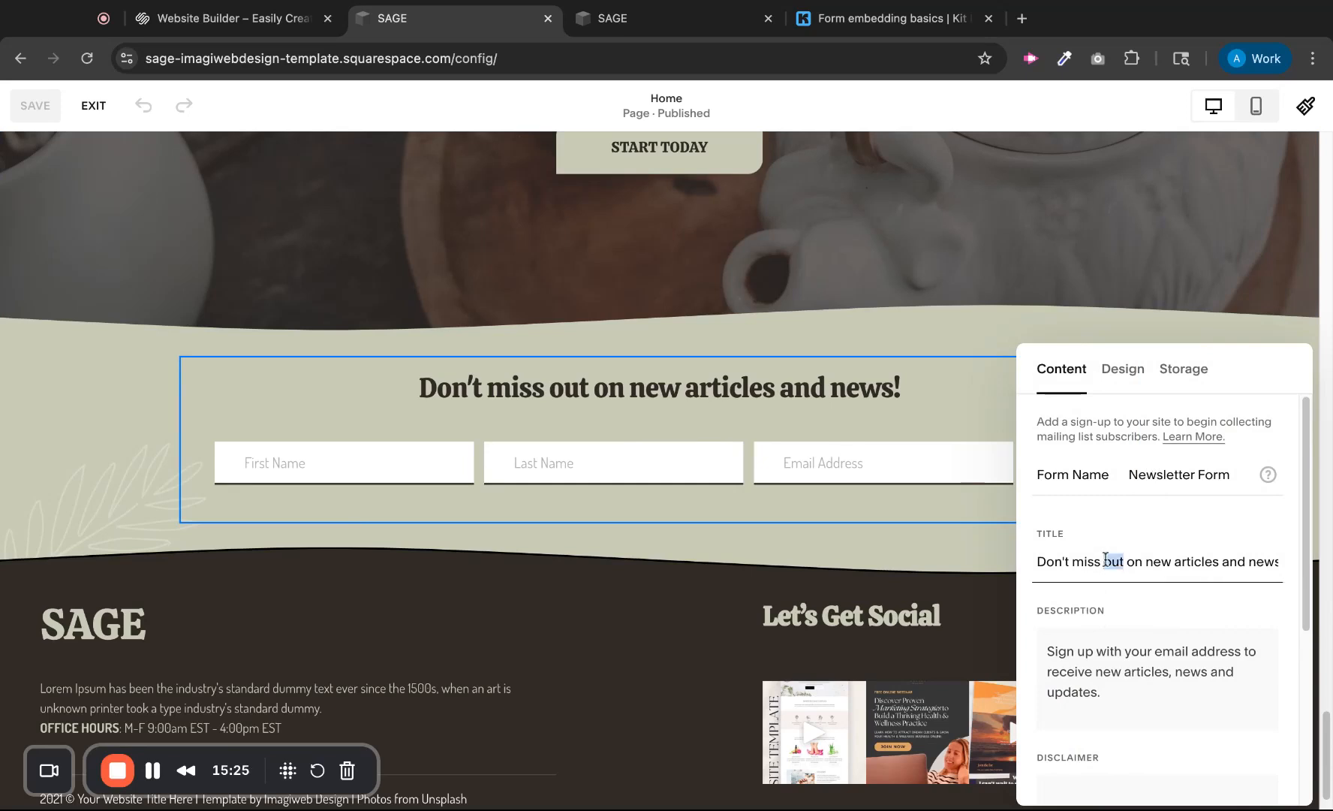
pyautogui.click(1066, 661)
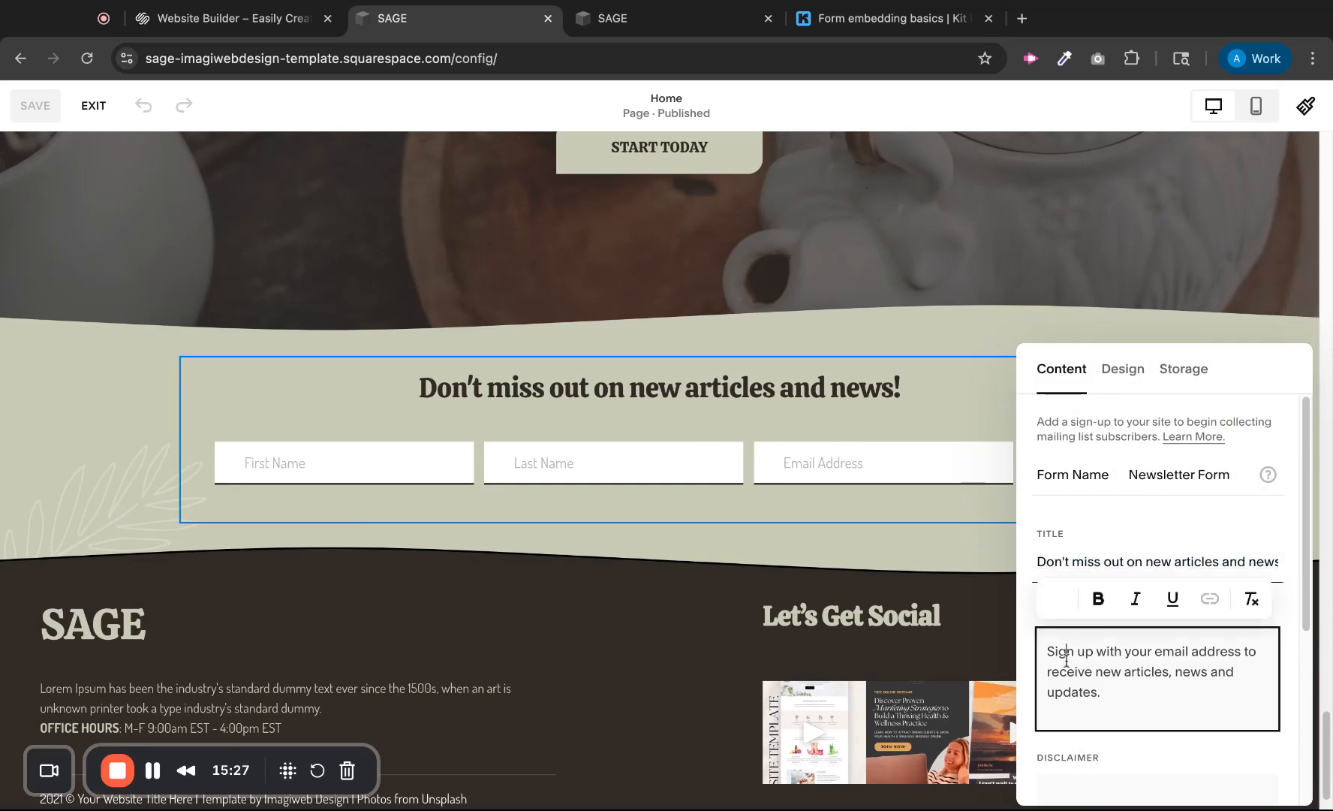
pyautogui.scroll(-5, 1147, 720)
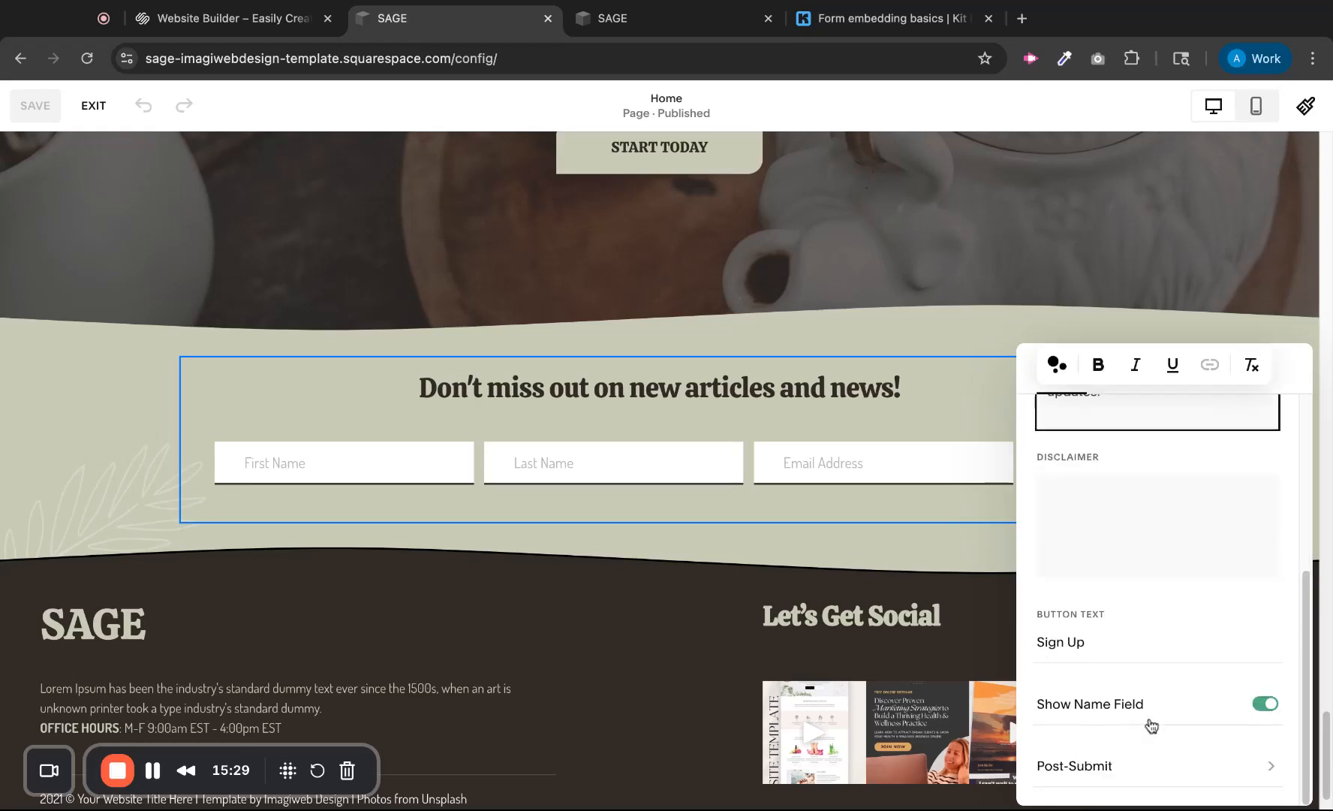
pyautogui.click(1108, 536)
pyautogui.click(1095, 646)
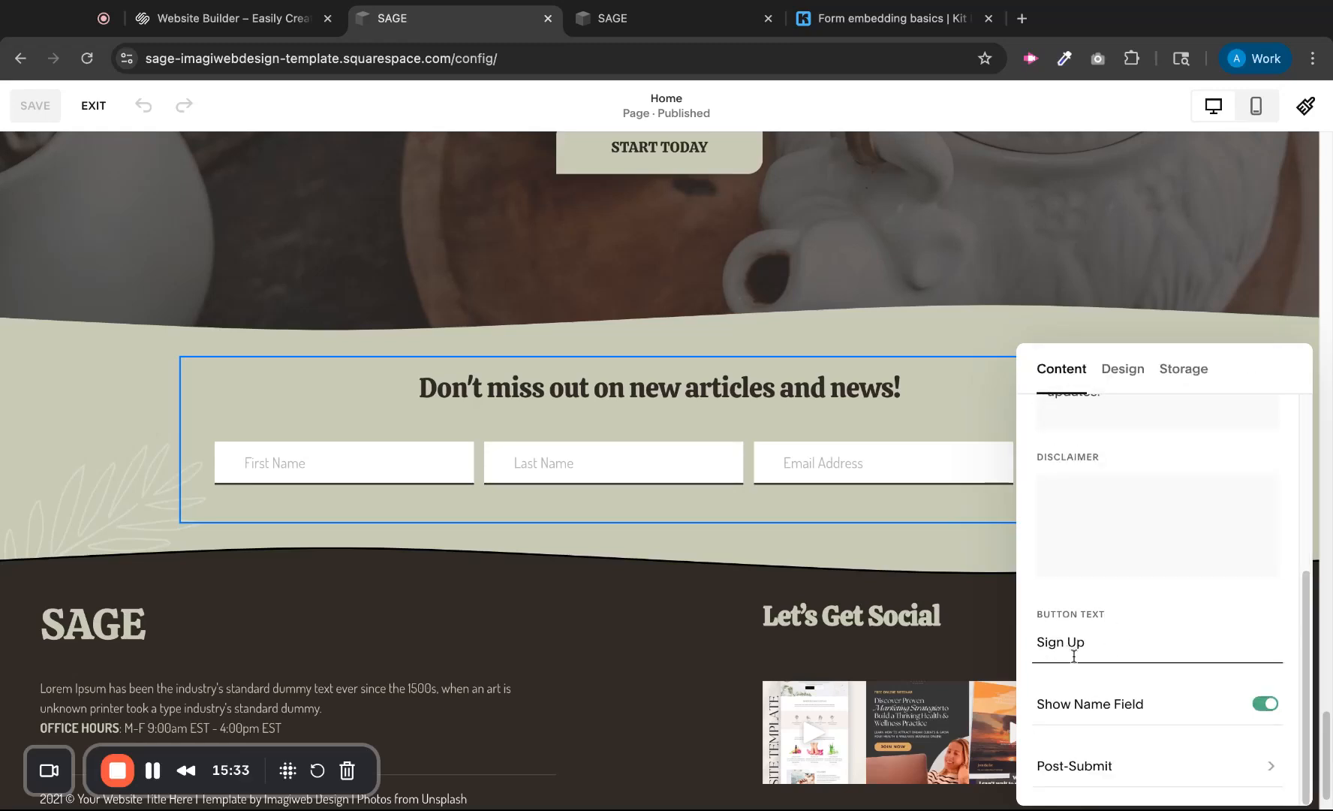
# Step: Try the newsletter form without the name field and restore the field
pyautogui.click(1077, 707)
pyautogui.click(1076, 706)
pyautogui.click(1077, 706)
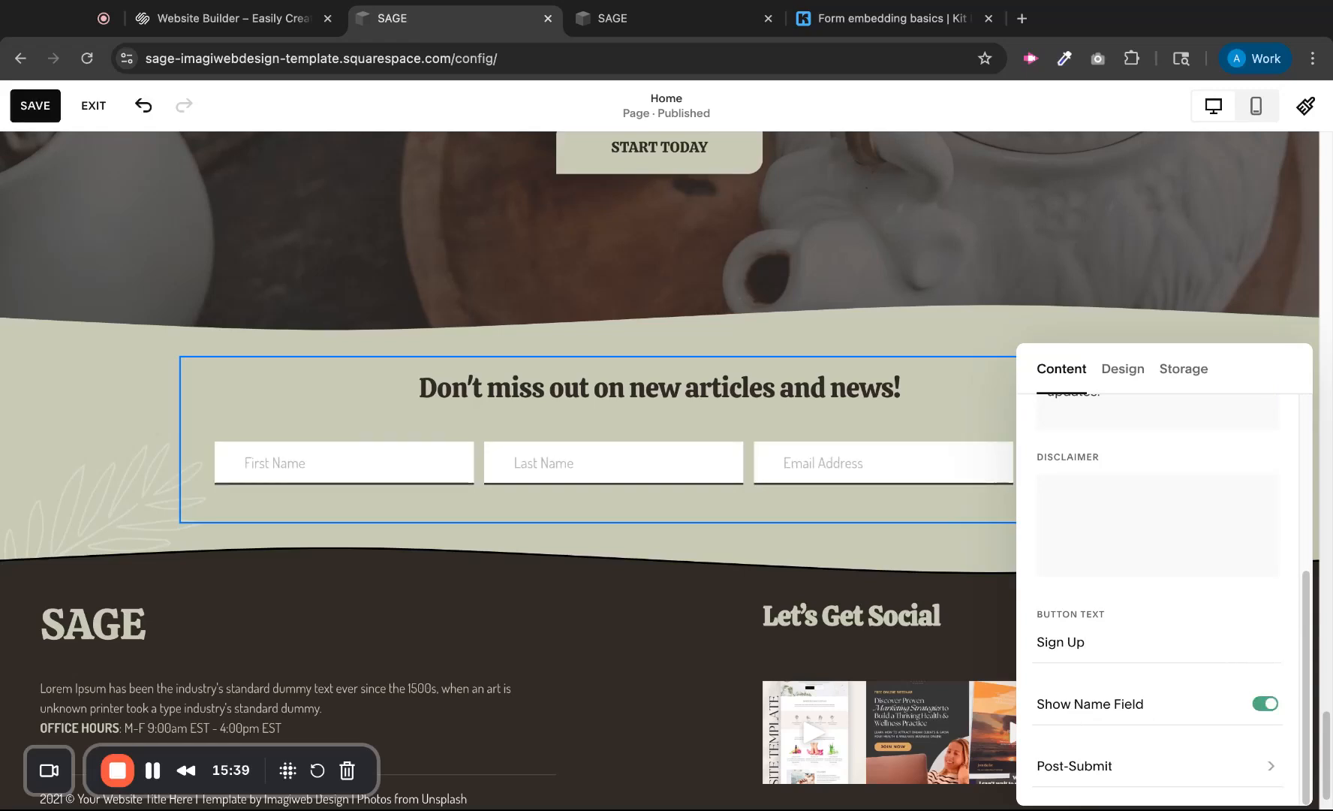
pyautogui.click(1077, 707)
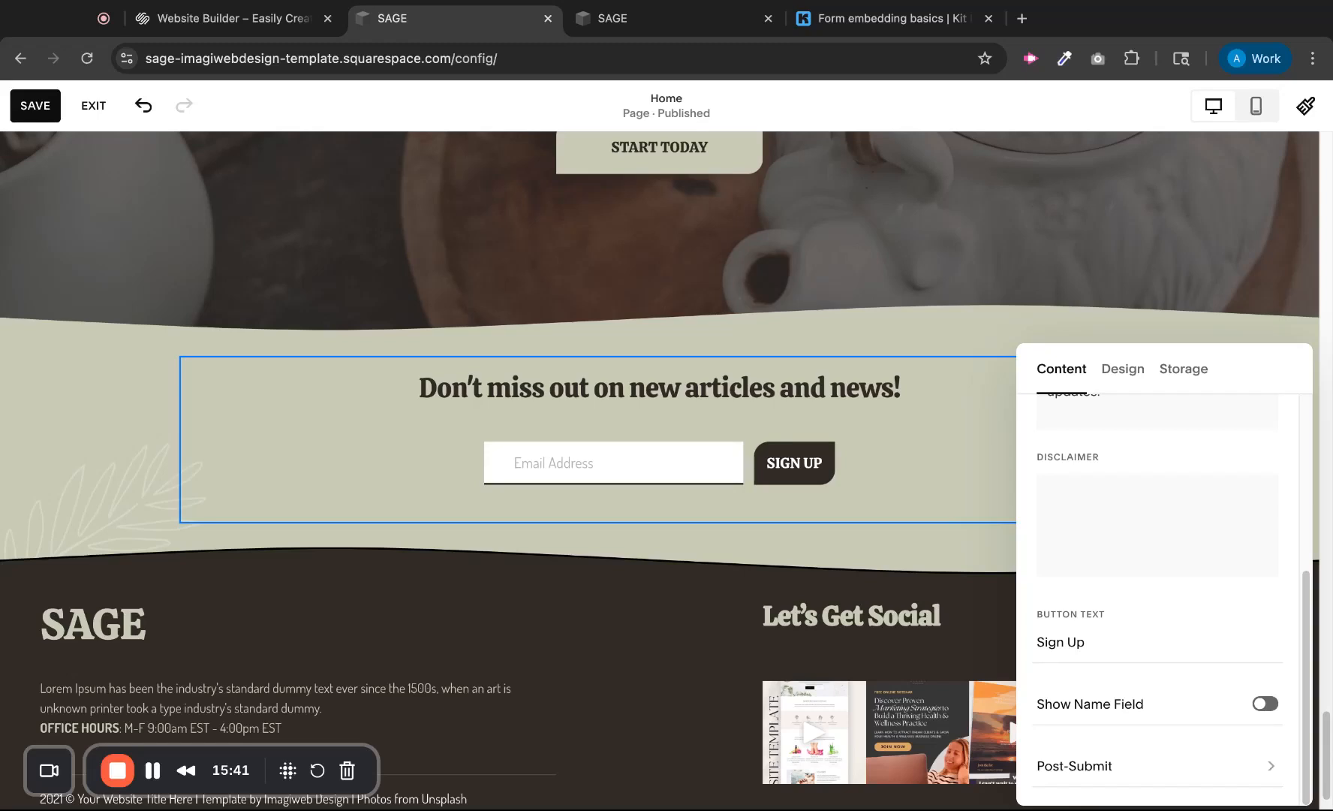
pyautogui.click(1092, 698)
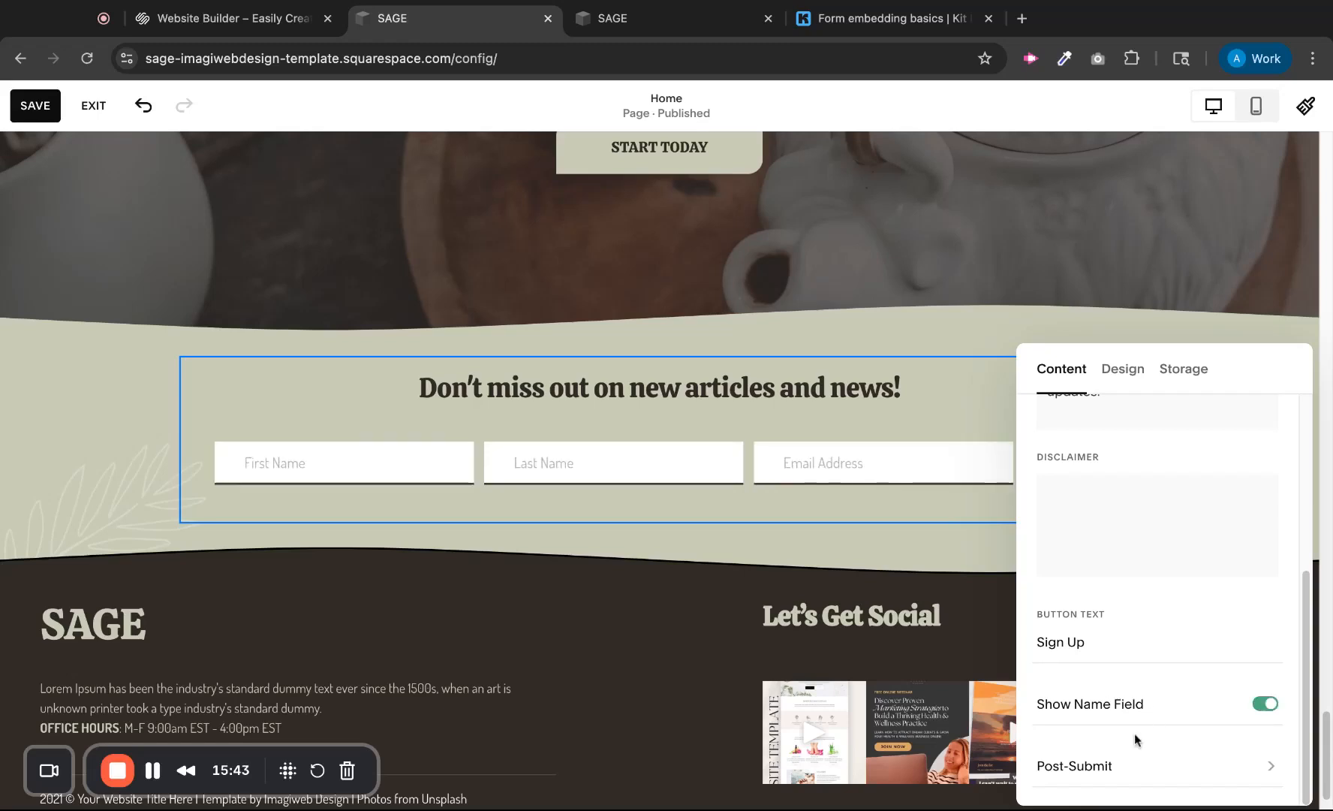
# Step: Review the newsletter form's post-submit settings, comparing the Message and Redirect options and keeping Message
pyautogui.click(1085, 769)
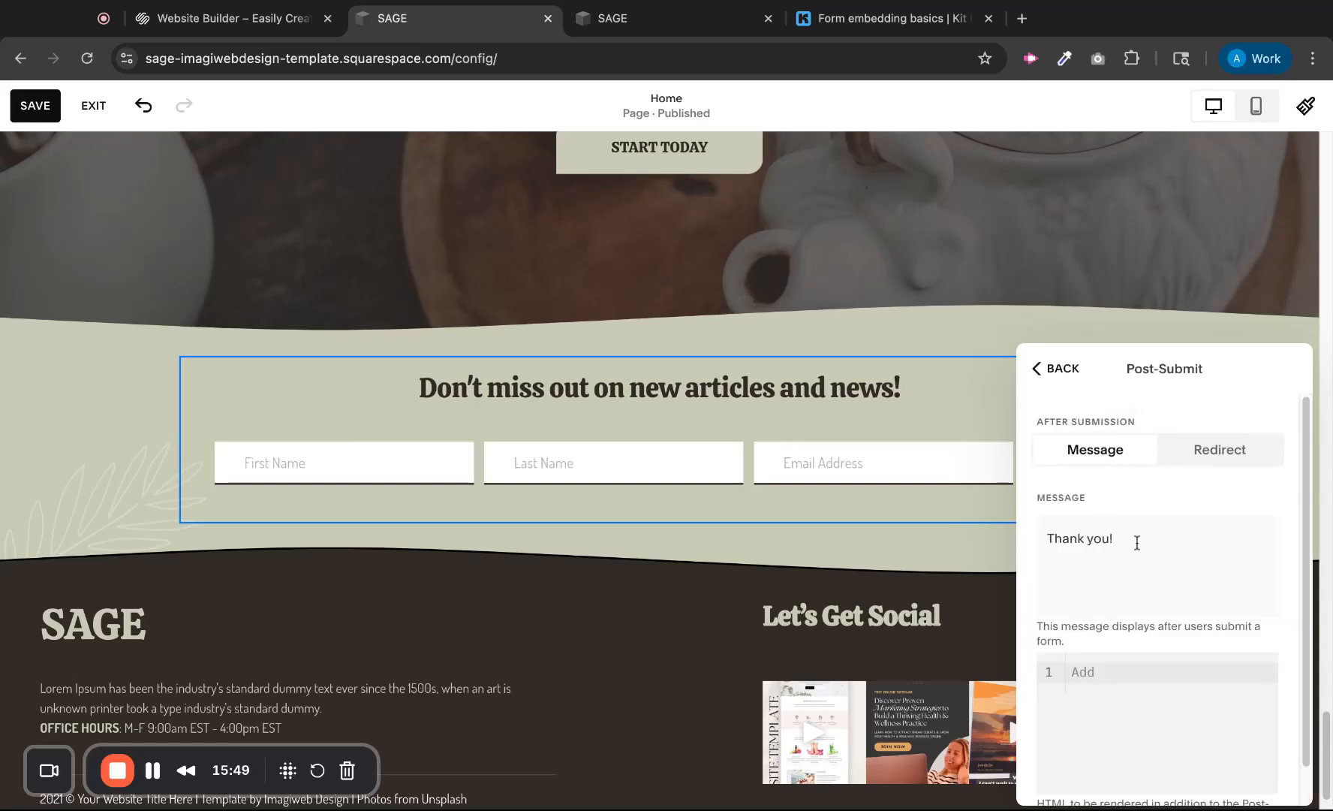
pyautogui.click(1224, 453)
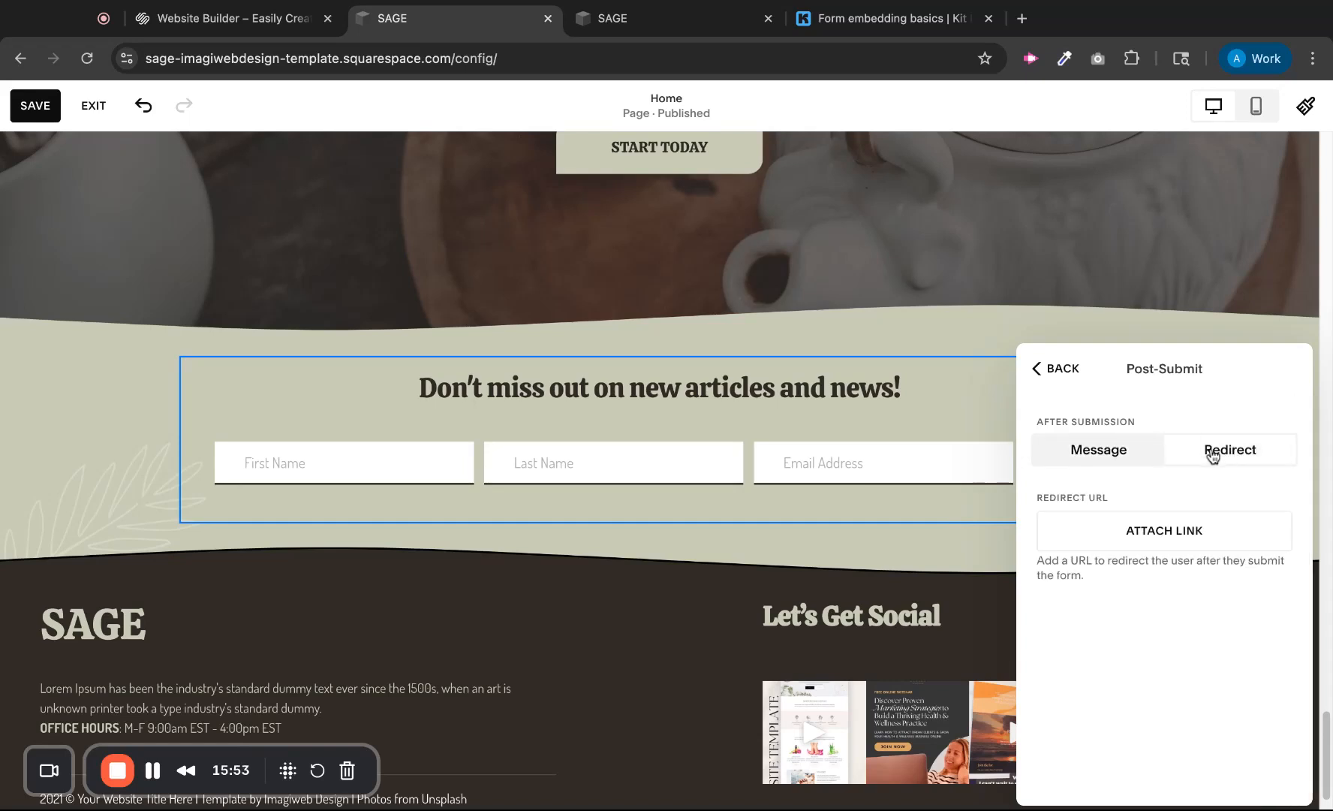
pyautogui.click(1098, 452)
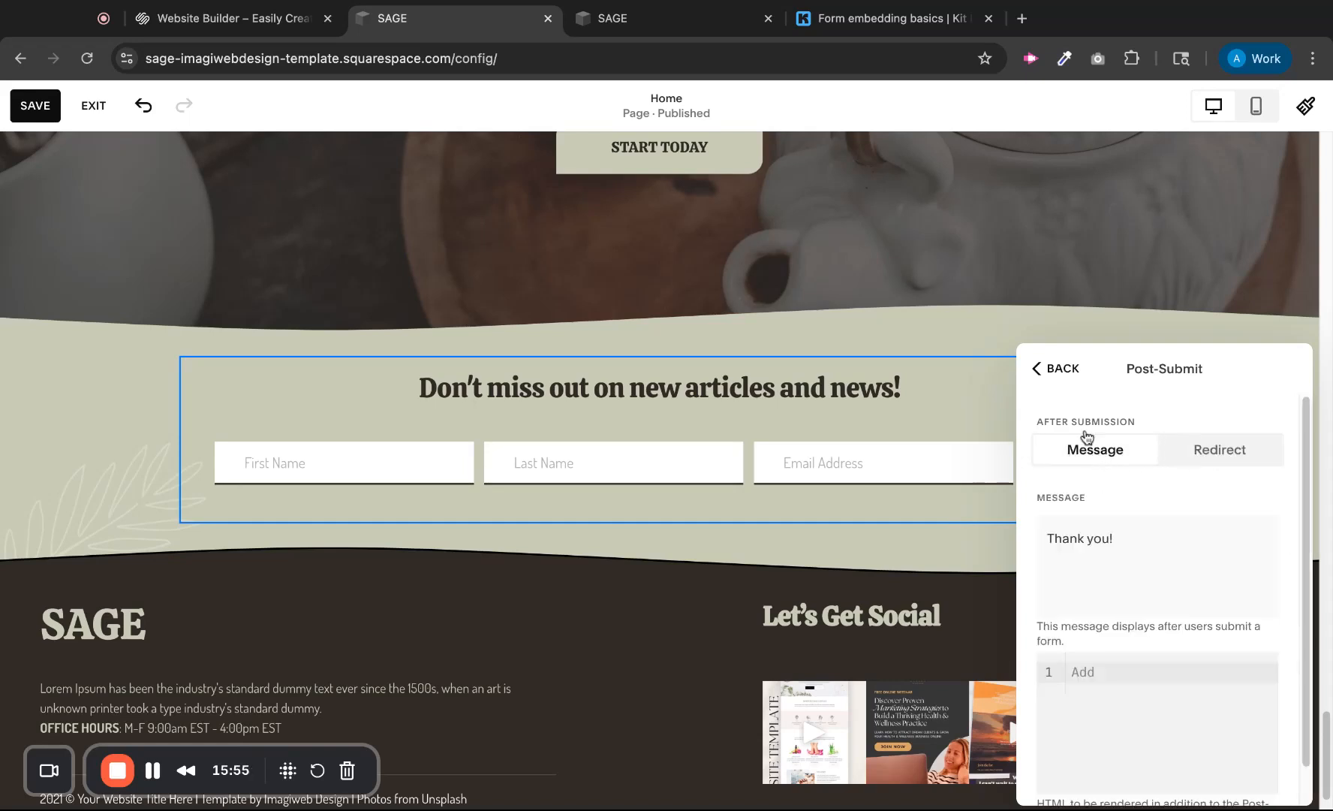
pyautogui.click(1039, 370)
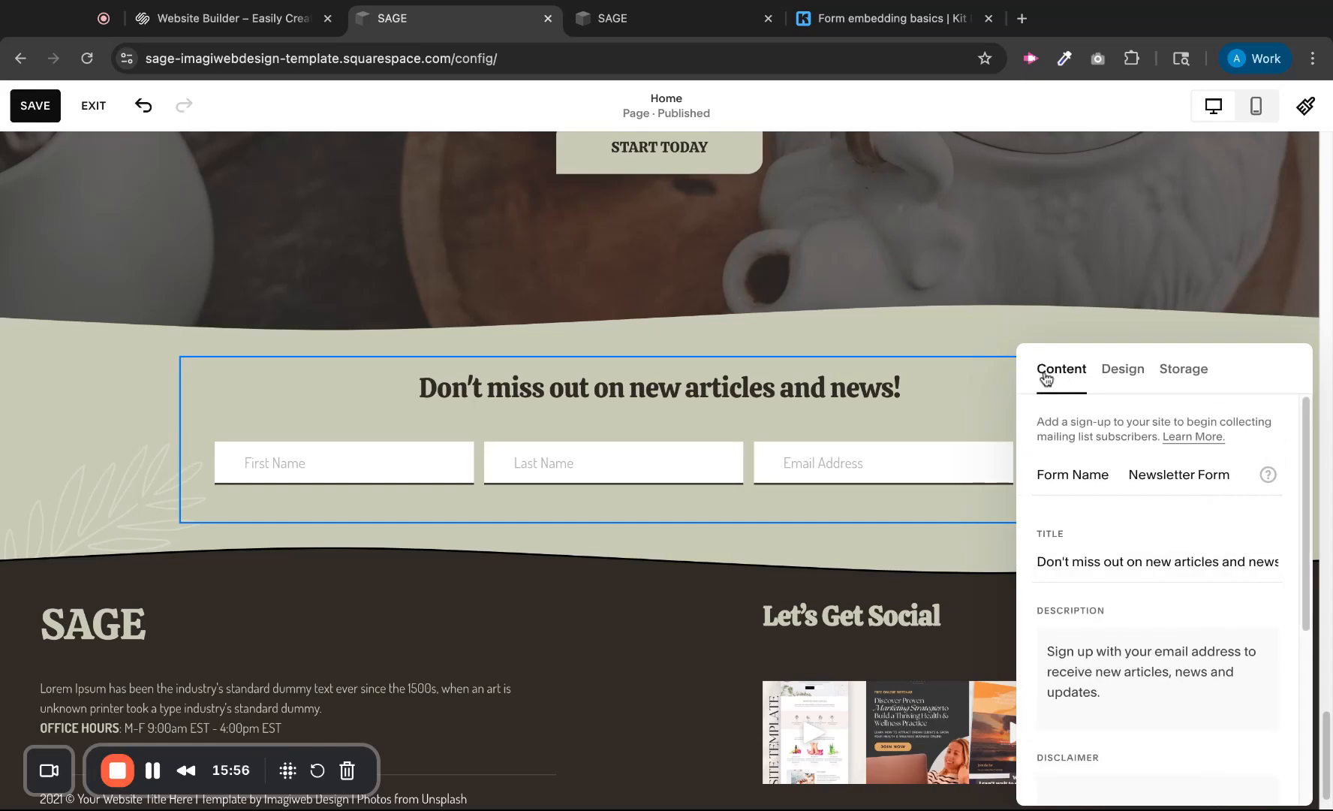
# Step: Try the Stack layout on the newsletter form and return it to Float
pyautogui.click(1117, 378)
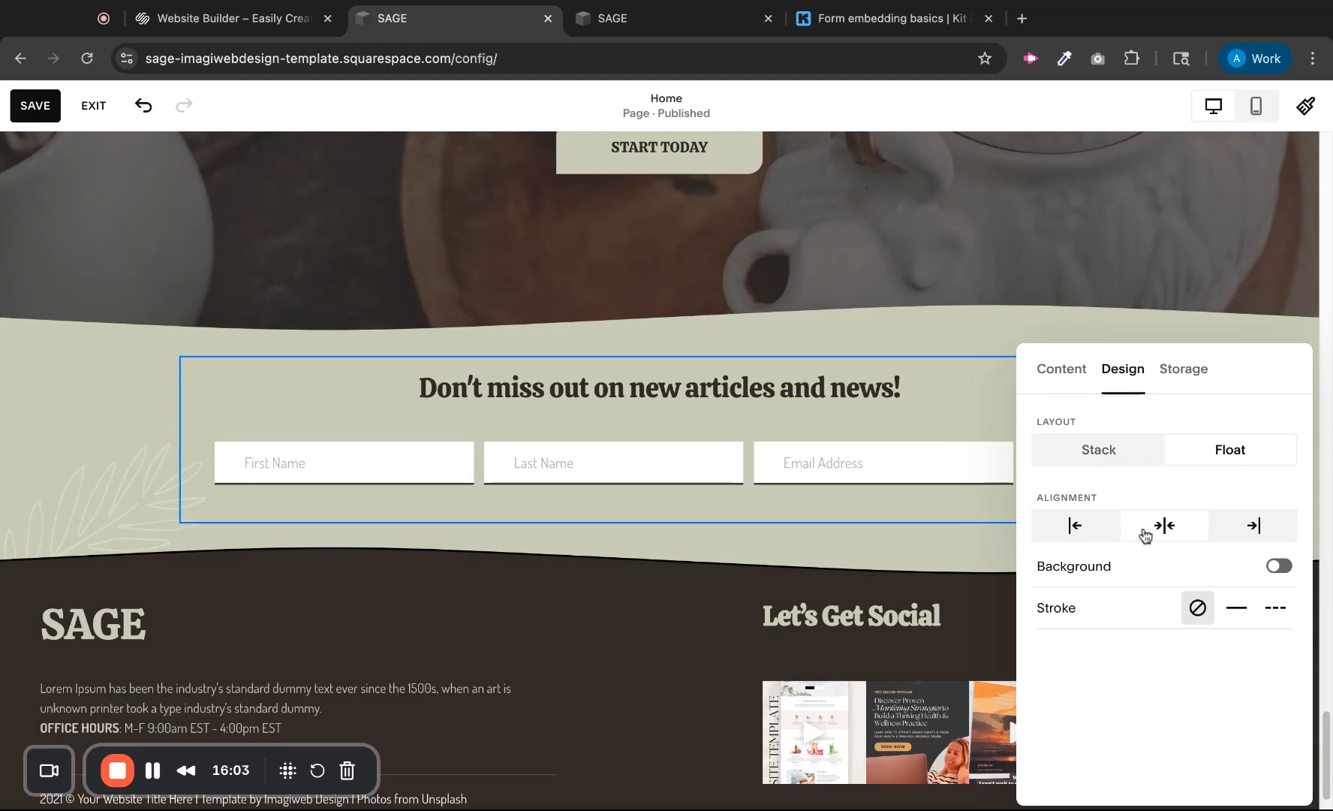
pyautogui.click(1099, 459)
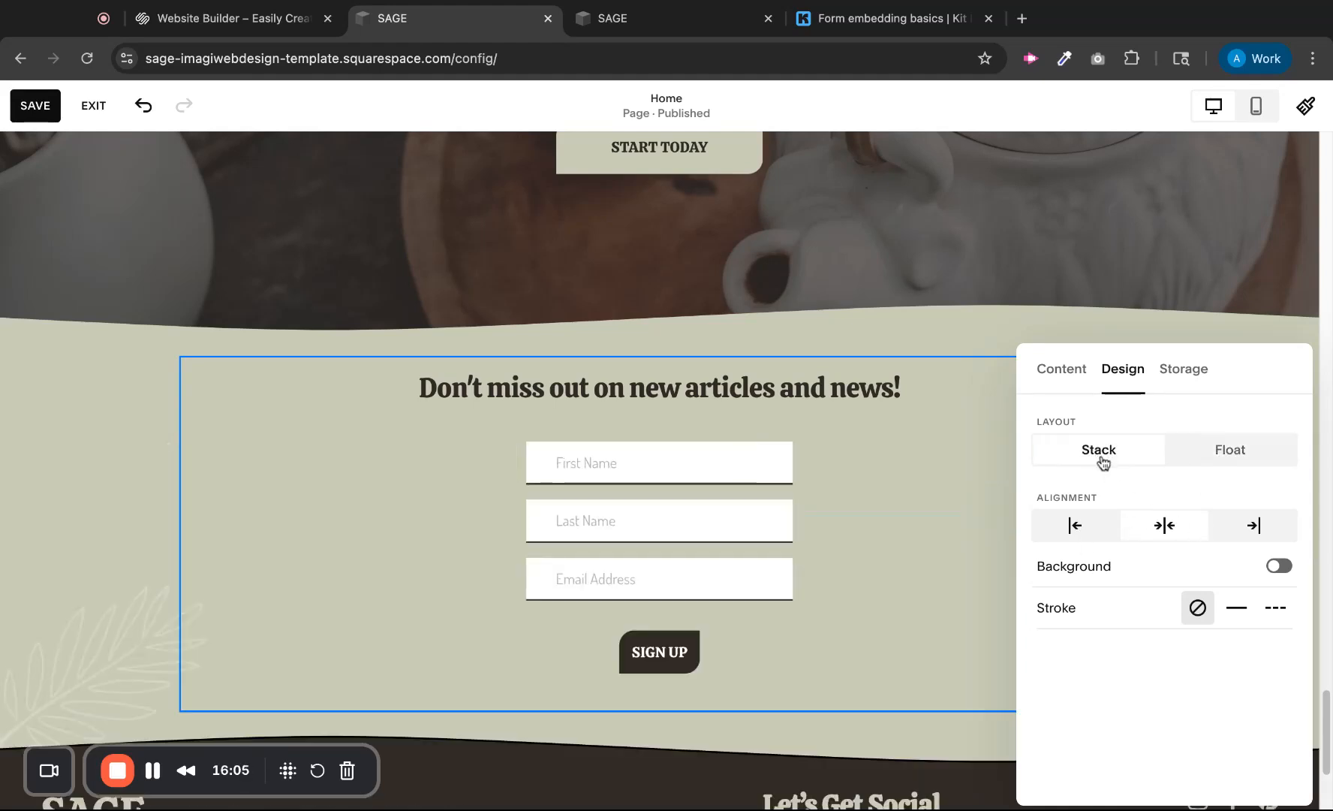
pyautogui.click(1232, 454)
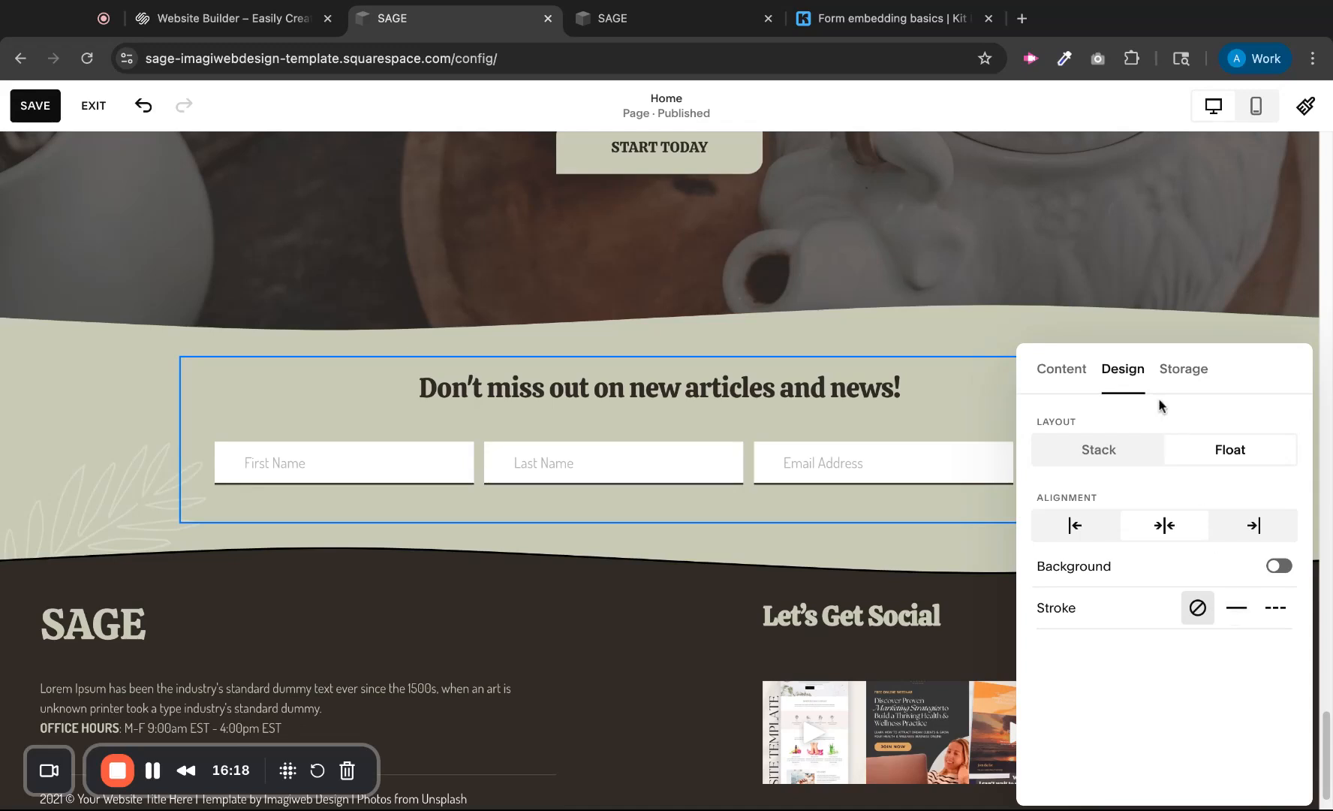
# Step: Review the newsletter form's storage settings and the other storage services available to connect
pyautogui.click(1188, 367)
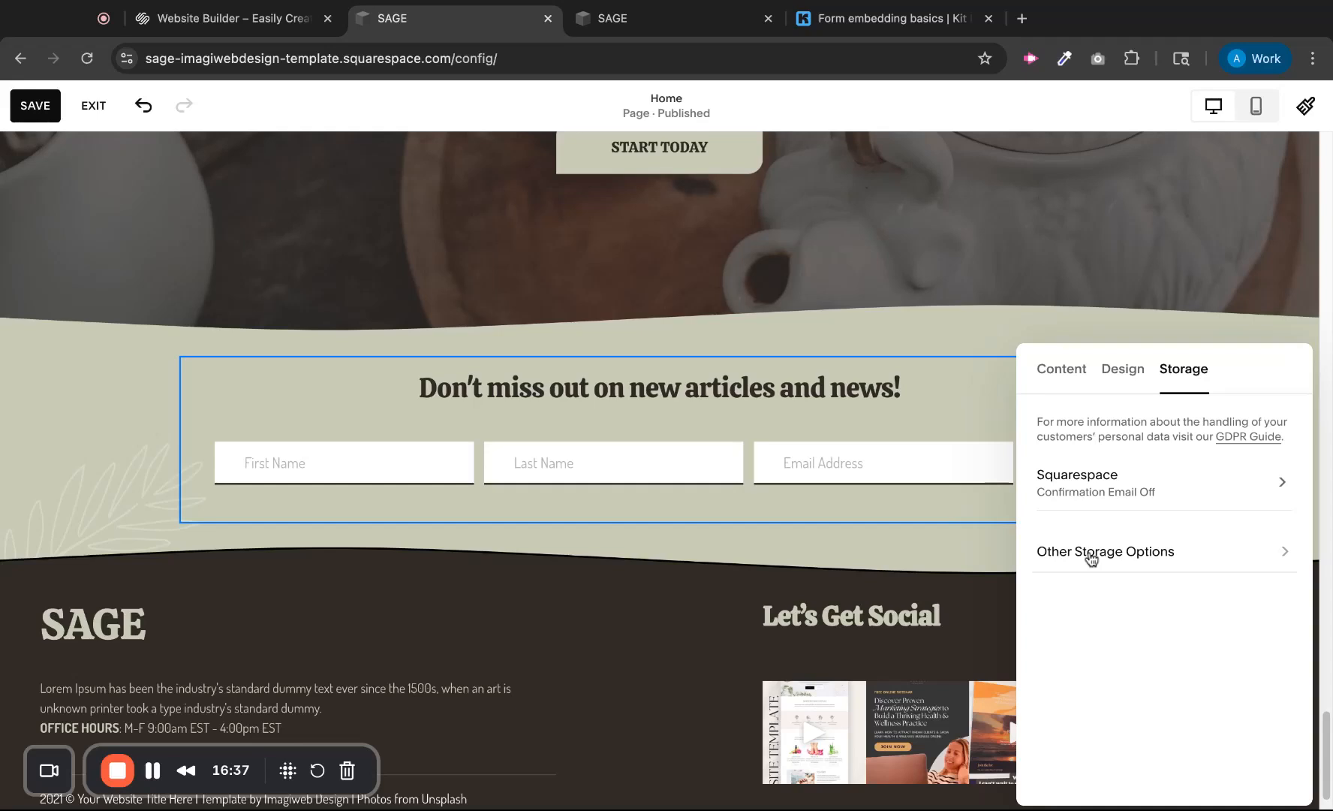
pyautogui.click(1164, 552)
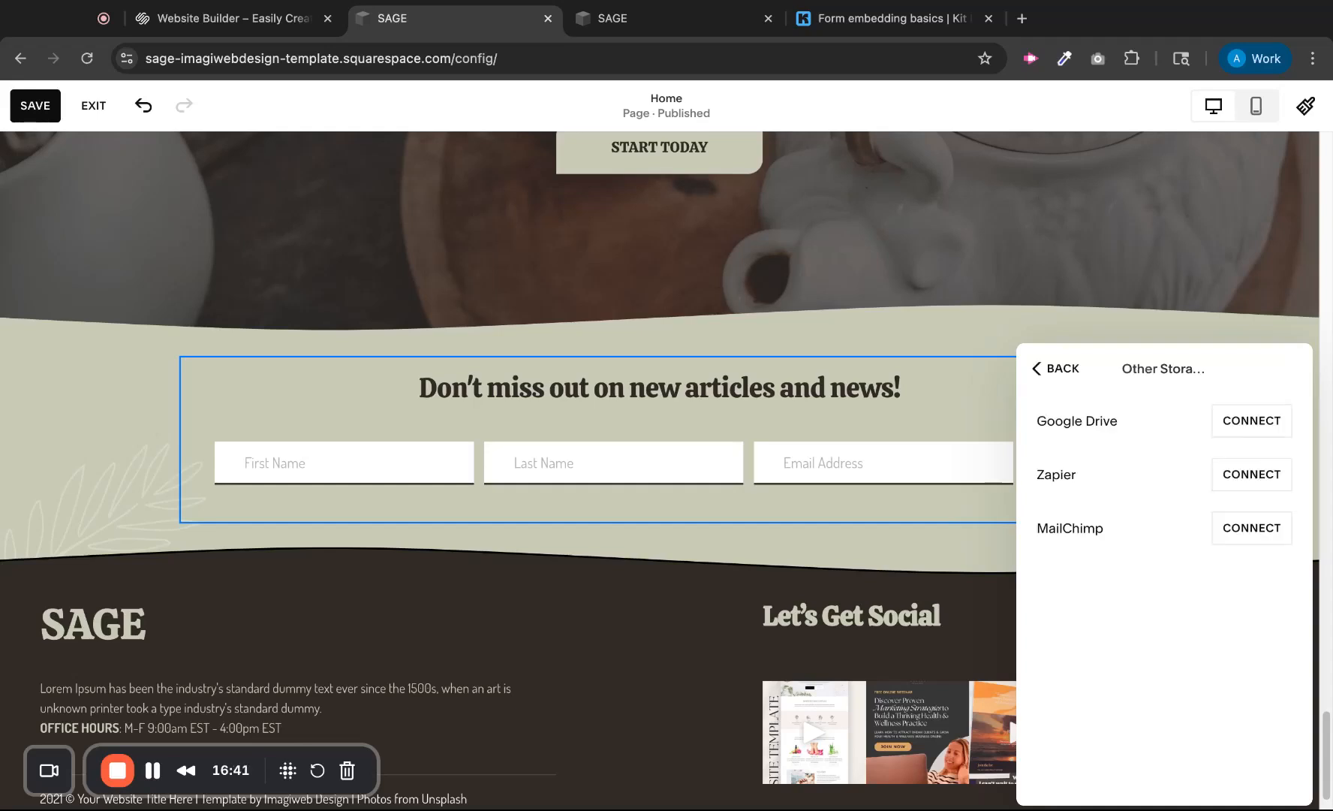